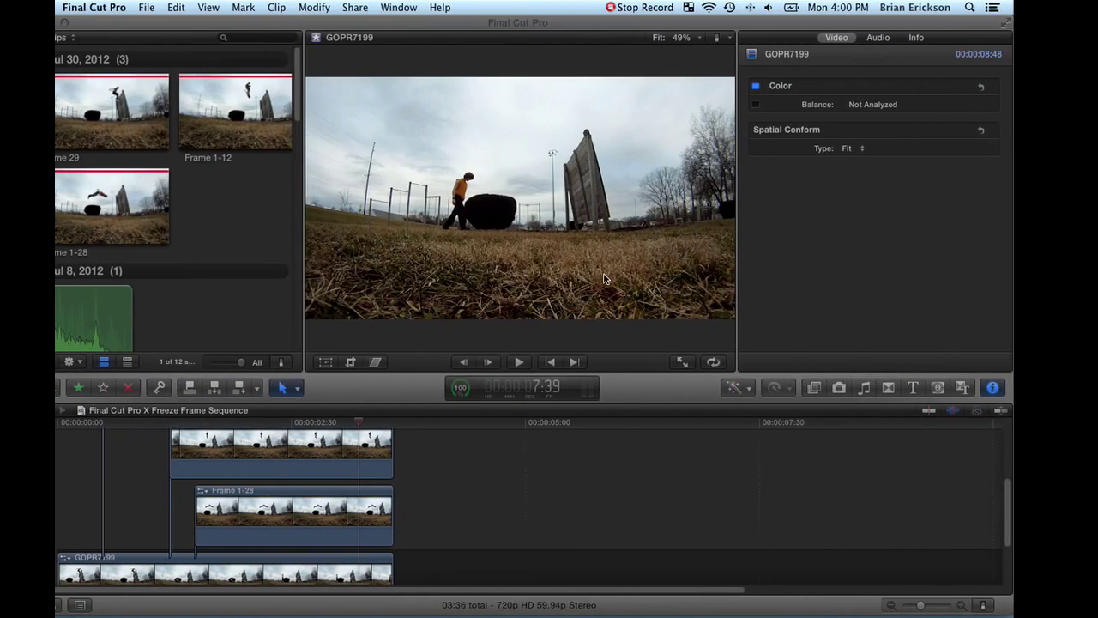
# Delete every clip from the Final Cut Pro X Freeze Frame Sequence timeline.
pyautogui.click(89, 420)
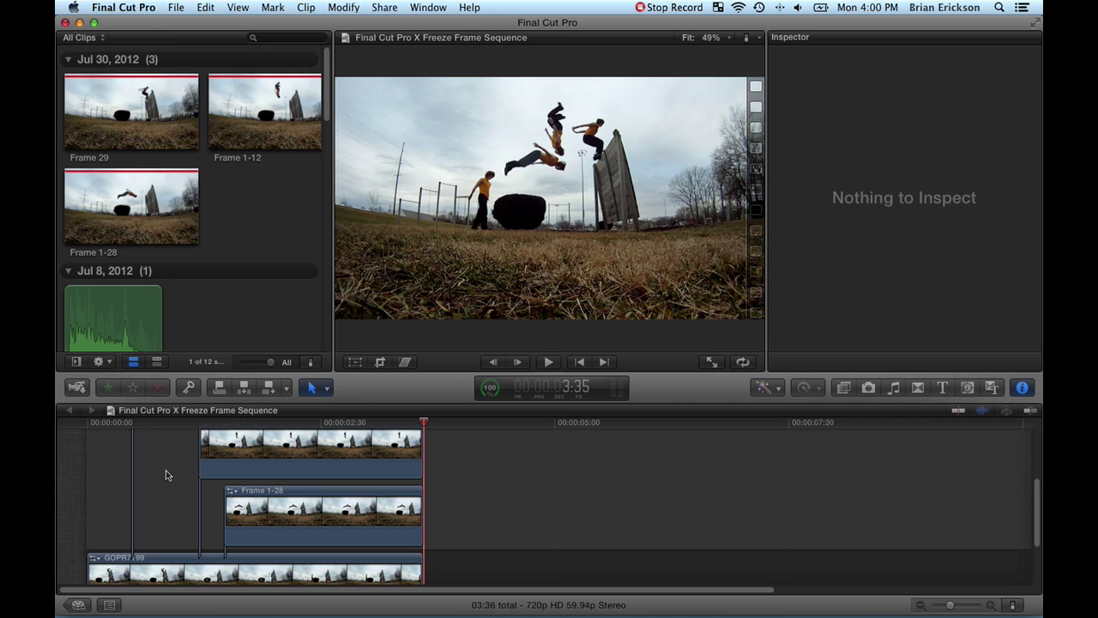
pyautogui.scroll(3, 172, 484)
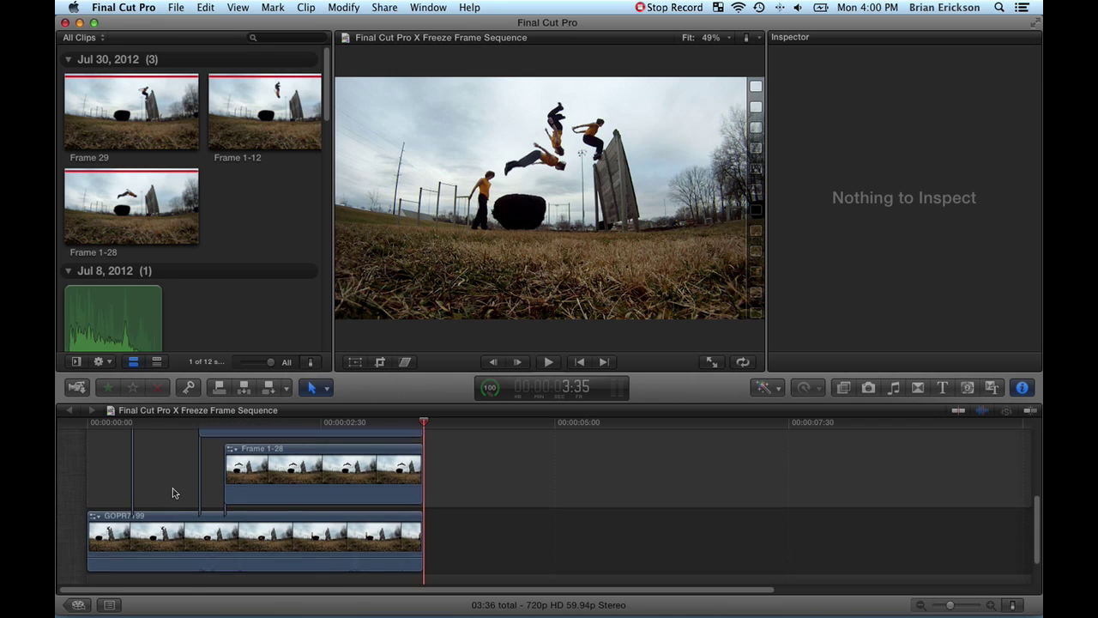
pyautogui.moveTo(107, 435); pyautogui.dragTo(360, 539)
pyautogui.press('Delete')
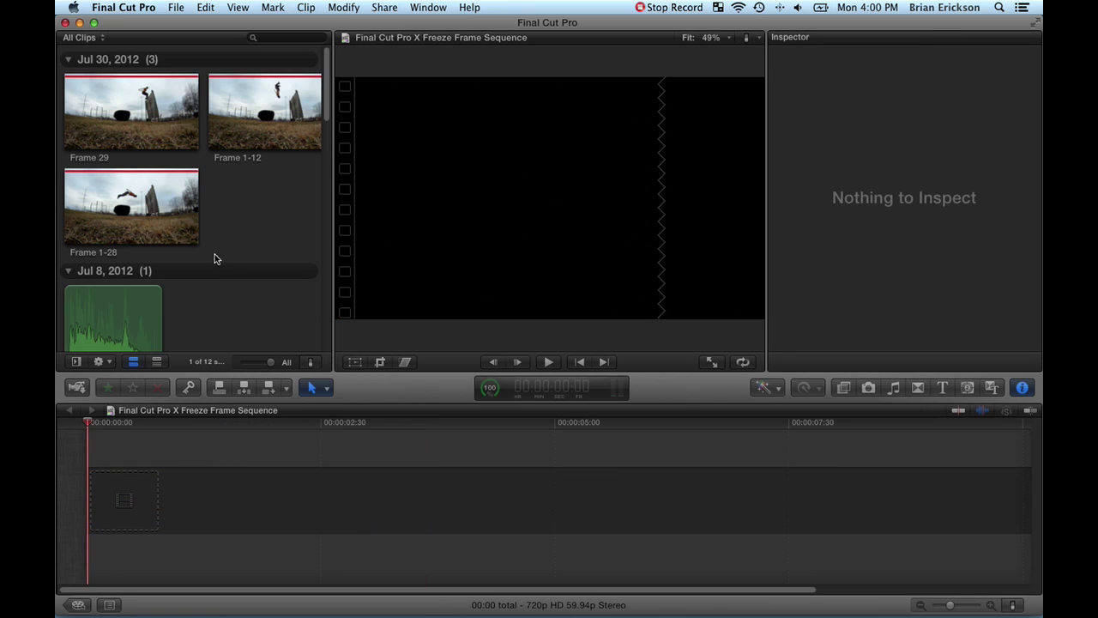
# Delete the Frame 29, Frame 1-12 and Frame 1-28 stills from the event, moving their media to the trash.
pyautogui.moveTo(255, 238); pyautogui.dragTo(62, 82)
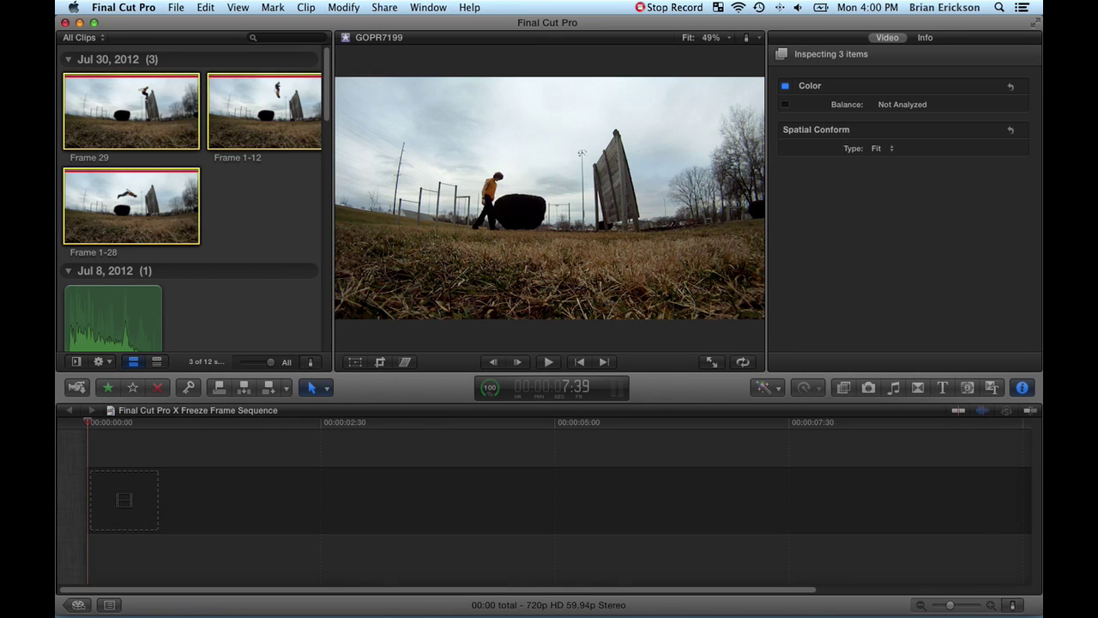
pyautogui.rightClick(139, 114)
pyautogui.click(176, 255)
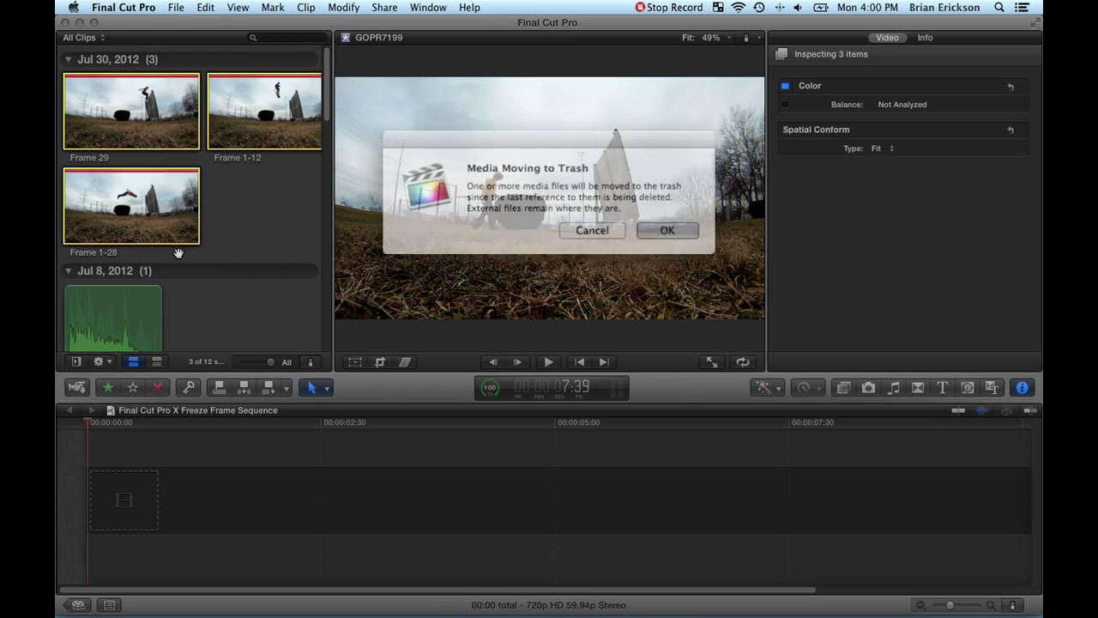
pyautogui.click(662, 228)
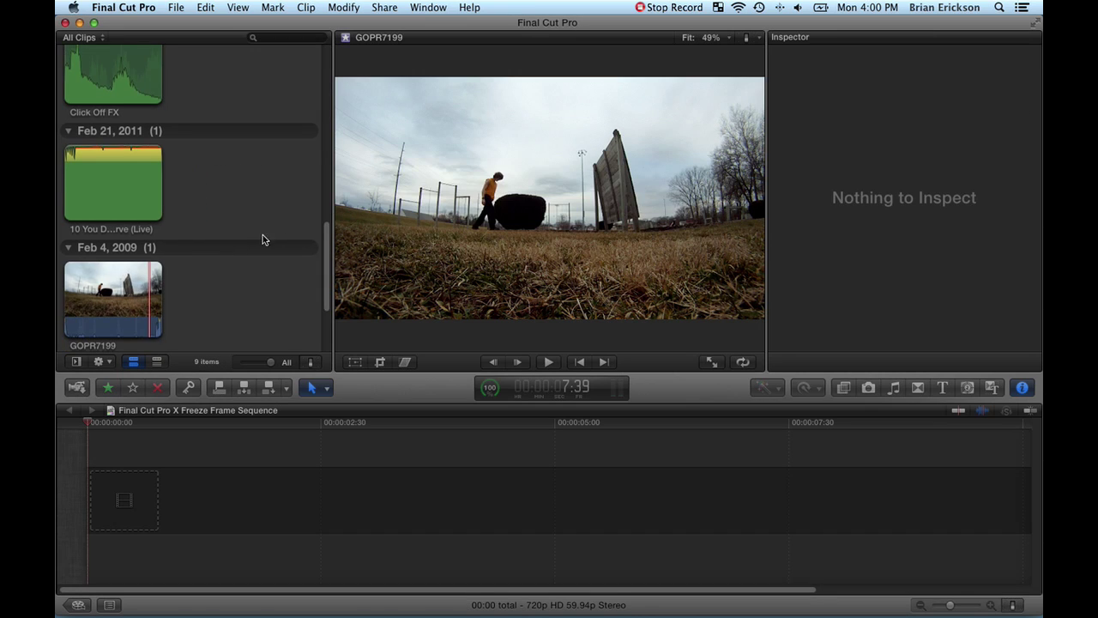
# Mark a range about 3 seconds 37 frames long around the flip in GOPR7199 and append it to the empty timeline.
pyautogui.scroll(-4, 262, 240)
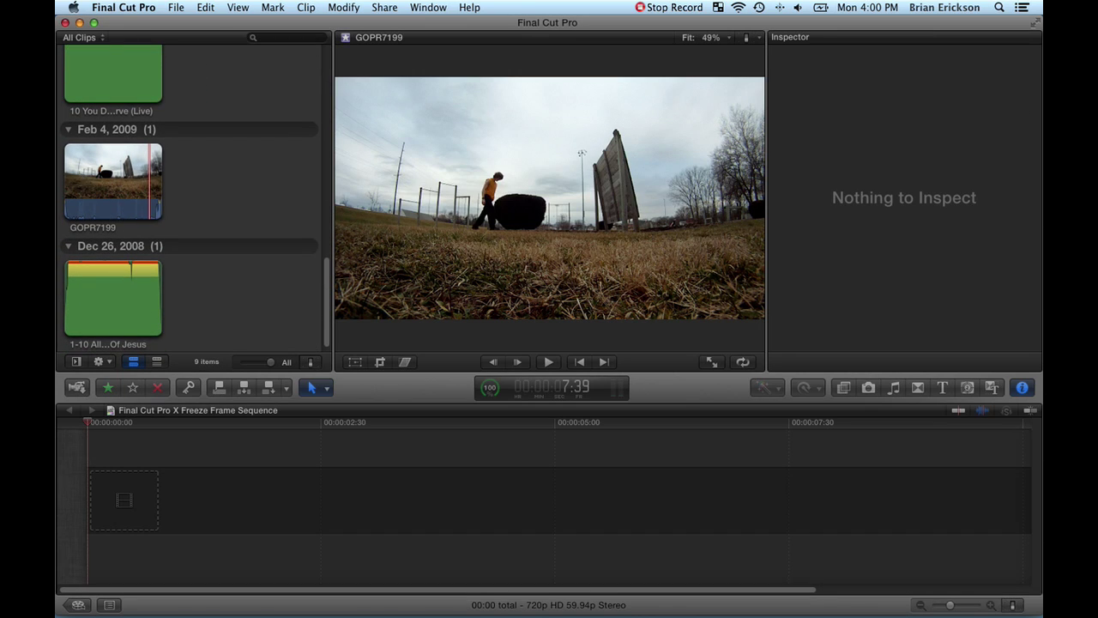
pyautogui.click(86, 182)
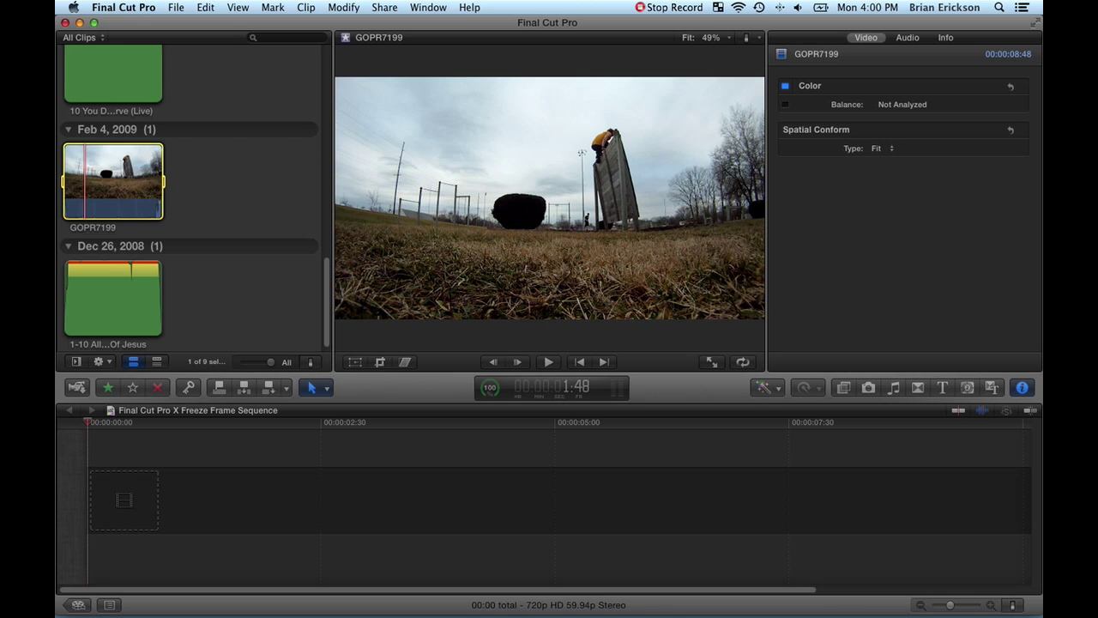
pyautogui.hotkey('shift', 'z')
pyautogui.press('space')
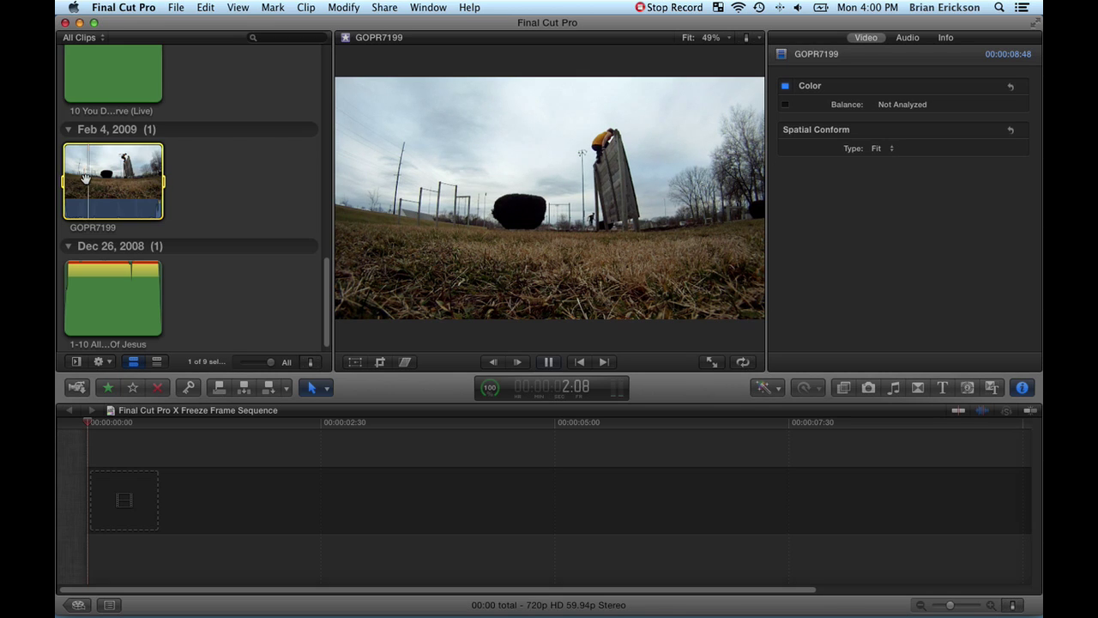
pyautogui.press('i')
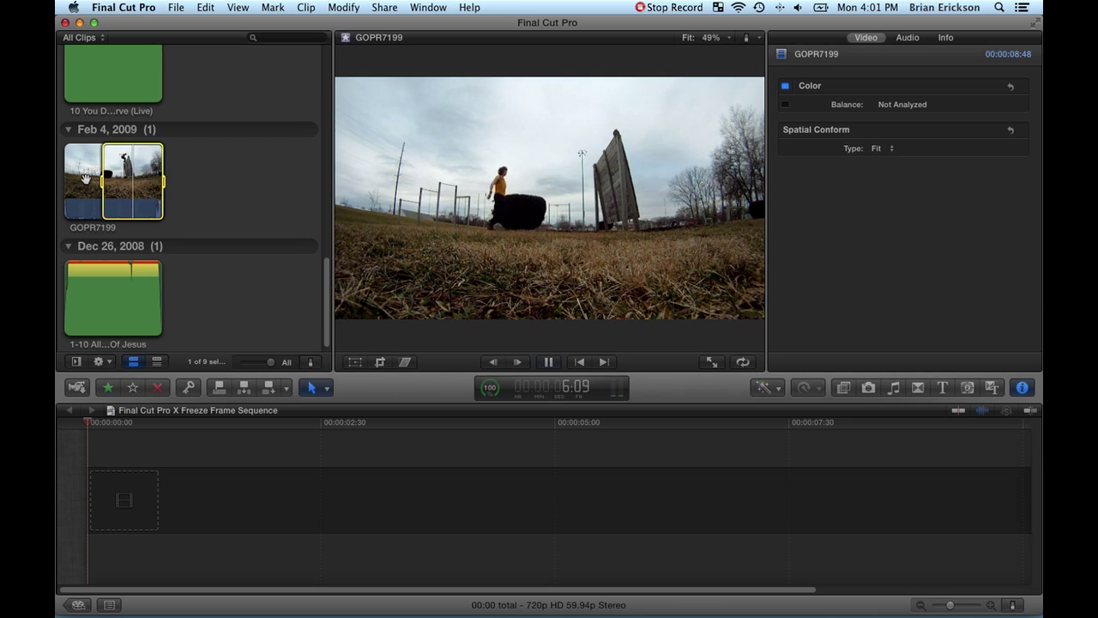
pyautogui.press('space')
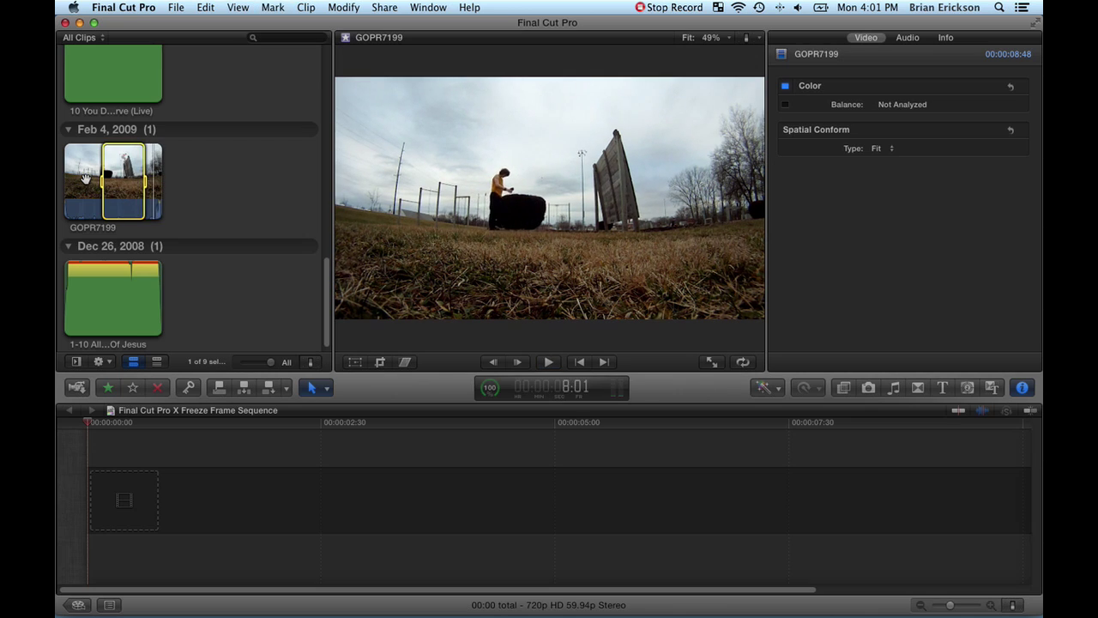
pyautogui.press('e')
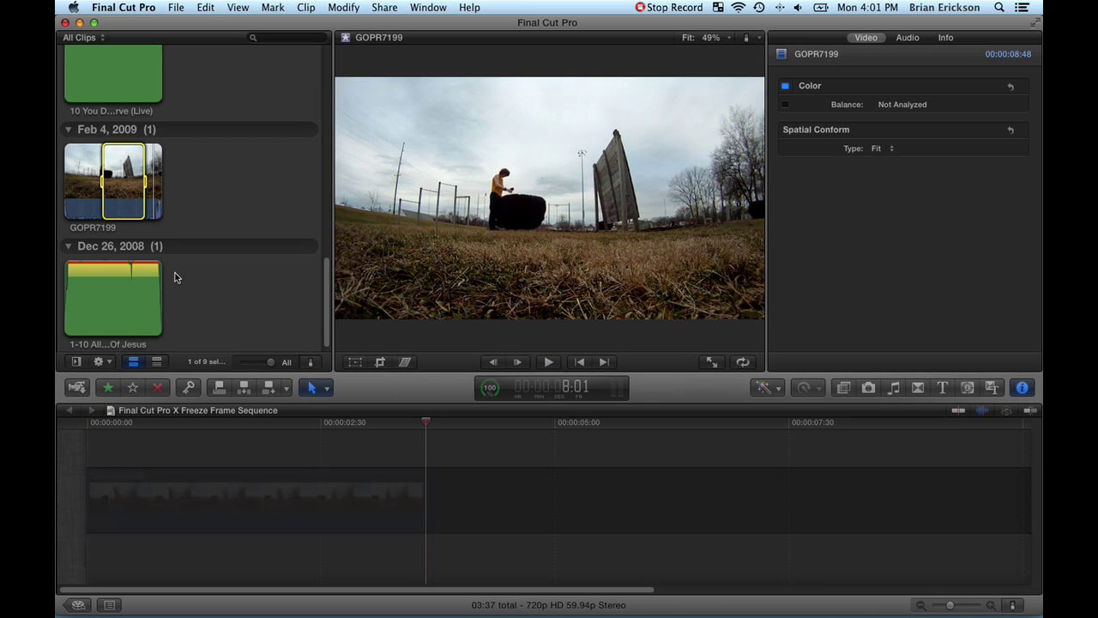
# Retime the GOPR7199 timeline clip to Slow 50%, and stretch its retiming bar to about 42% speed.
pyautogui.click(233, 500)
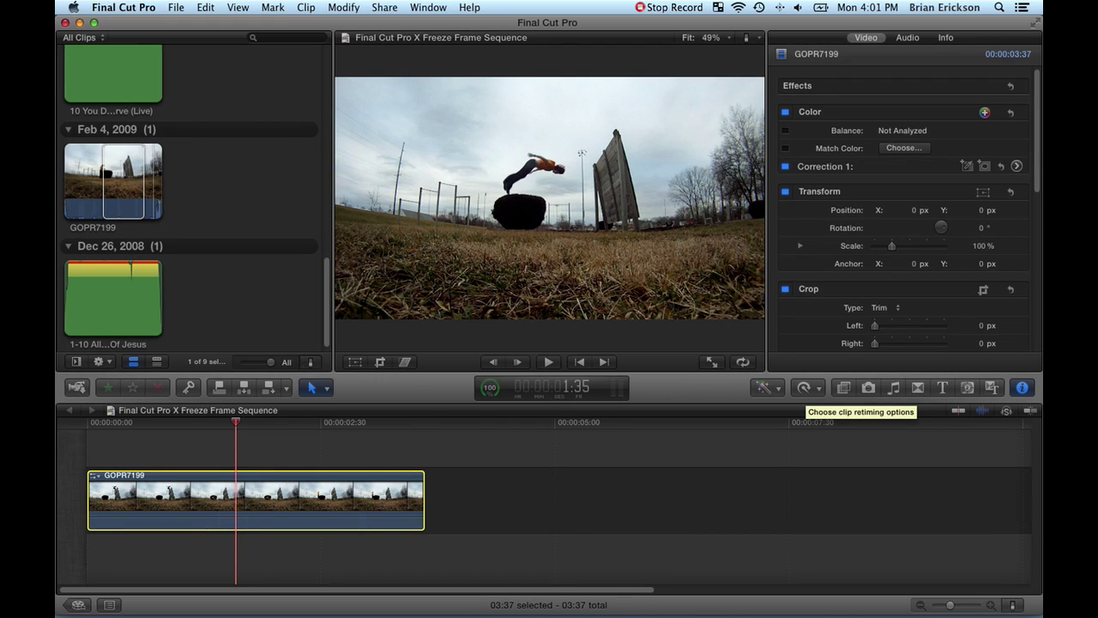
pyautogui.click(808, 389)
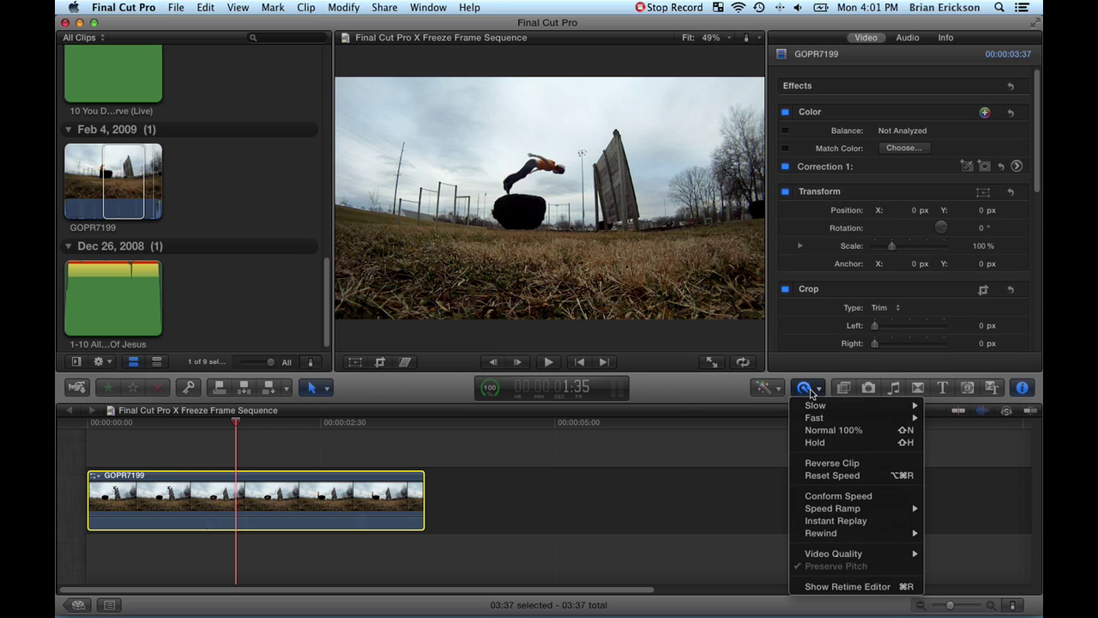
pyautogui.moveTo(822, 407)
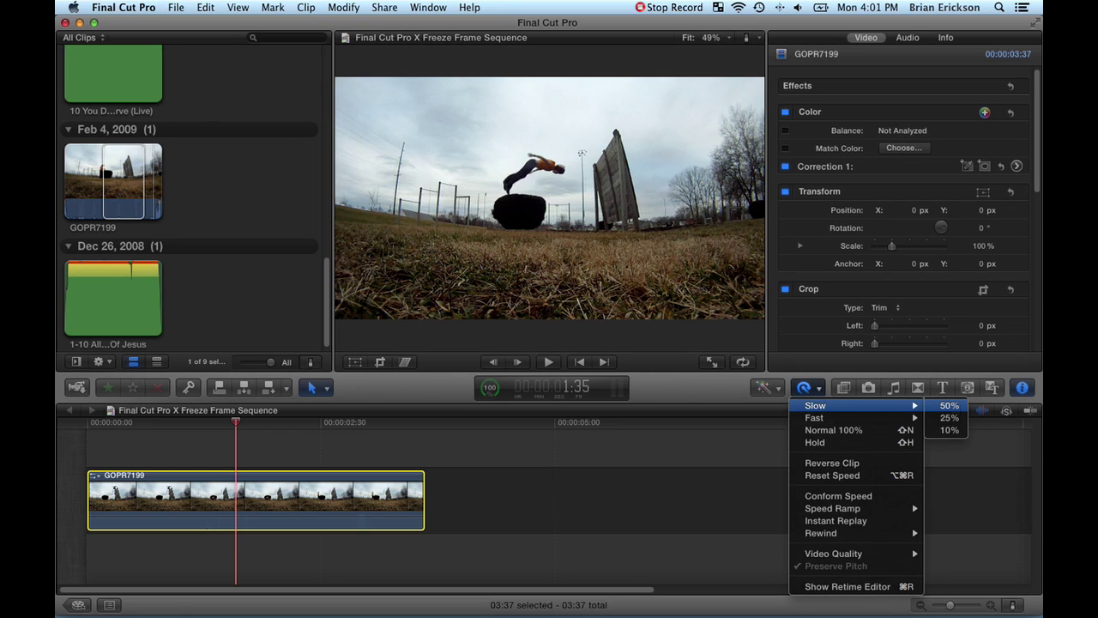
pyautogui.click(948, 405)
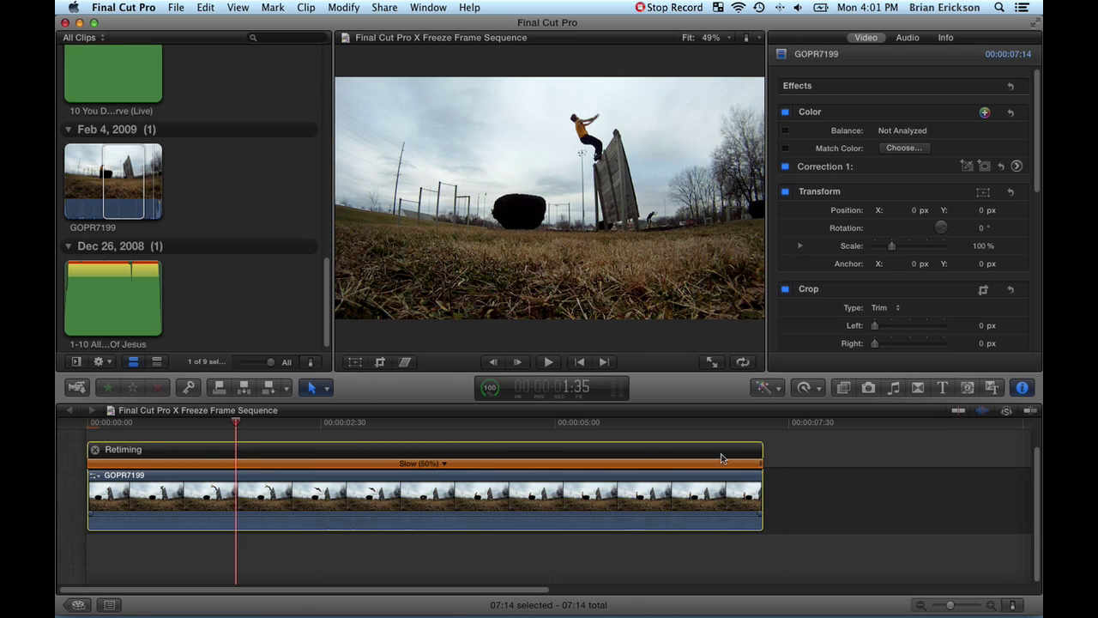
pyautogui.moveTo(760, 463); pyautogui.dragTo(896, 463)
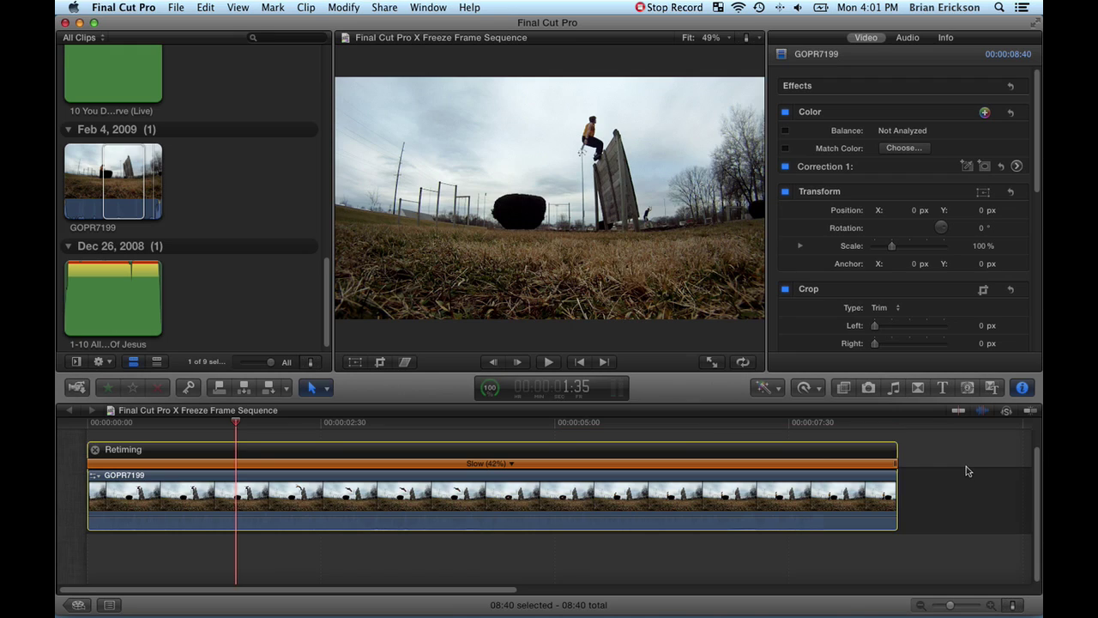
# Play back the slowed clip to review the motion of the flip.
pyautogui.click(71, 423)
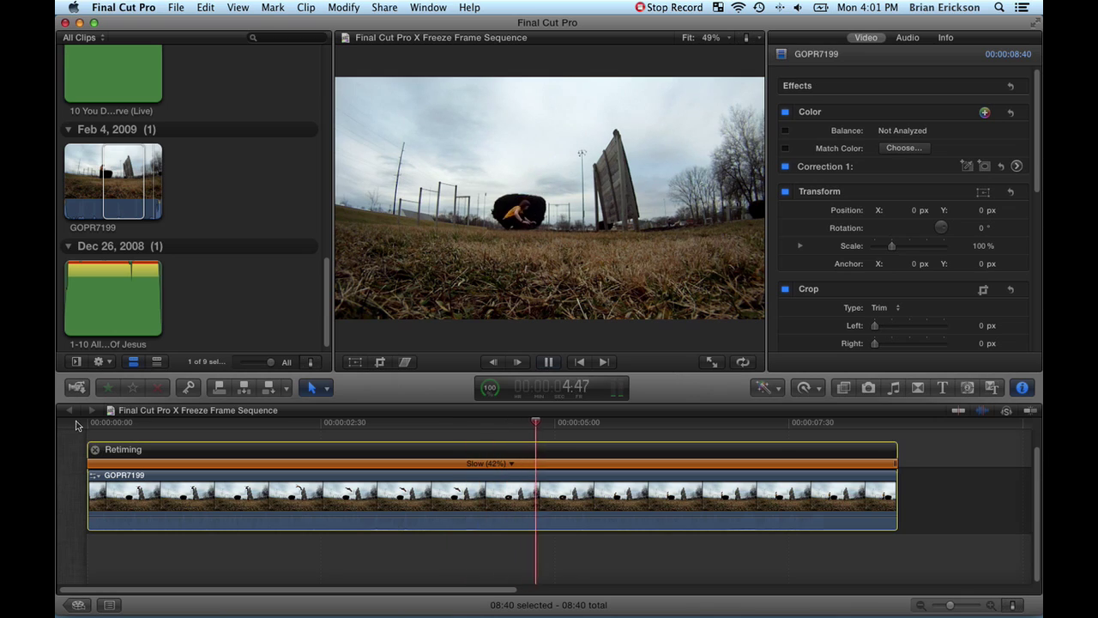
pyautogui.press('space')
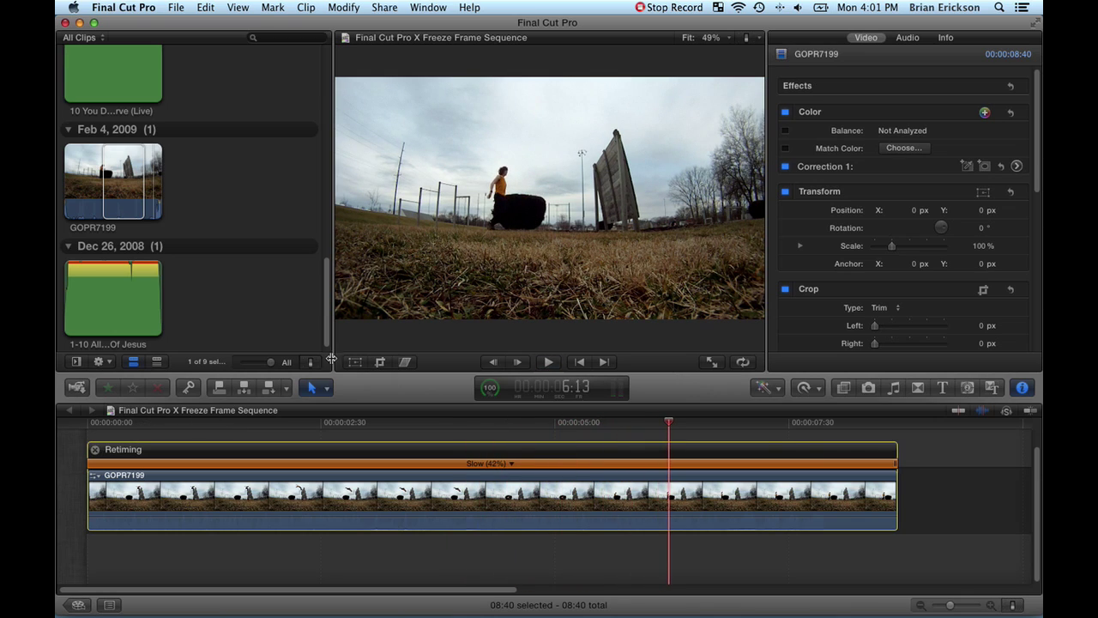
pyautogui.click(331, 305)
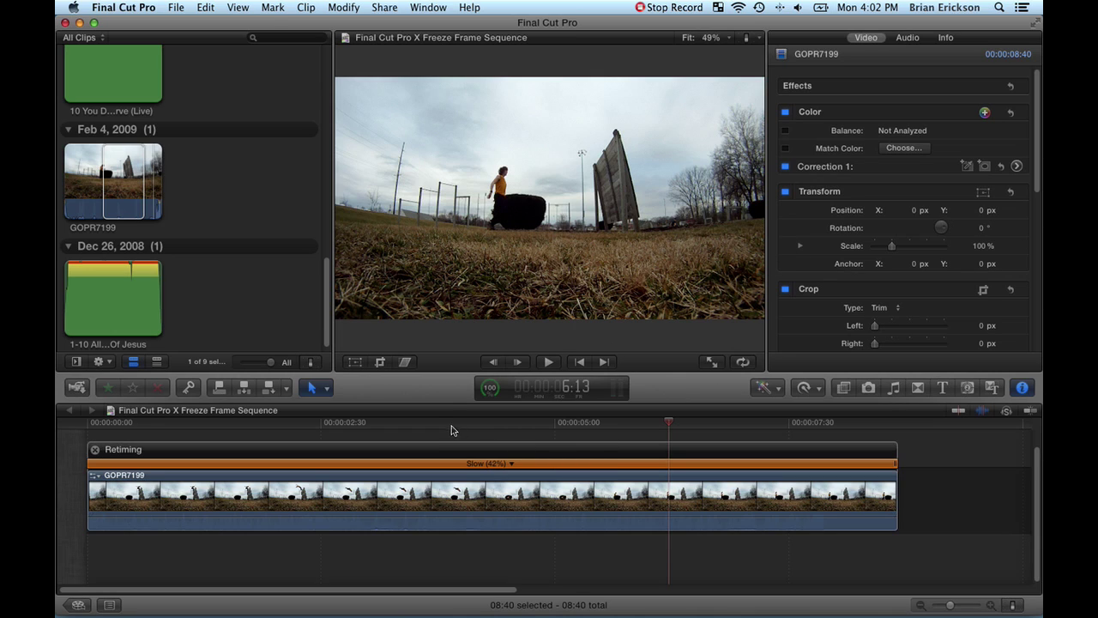
pyautogui.click(399, 423)
pyautogui.press('space')
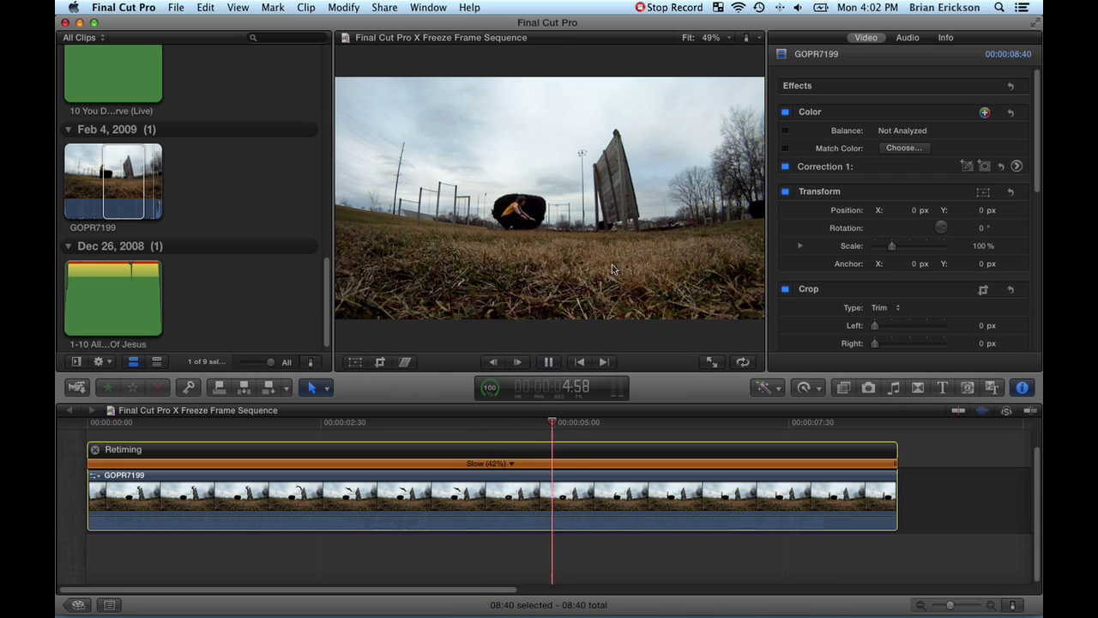
pyautogui.press('space')
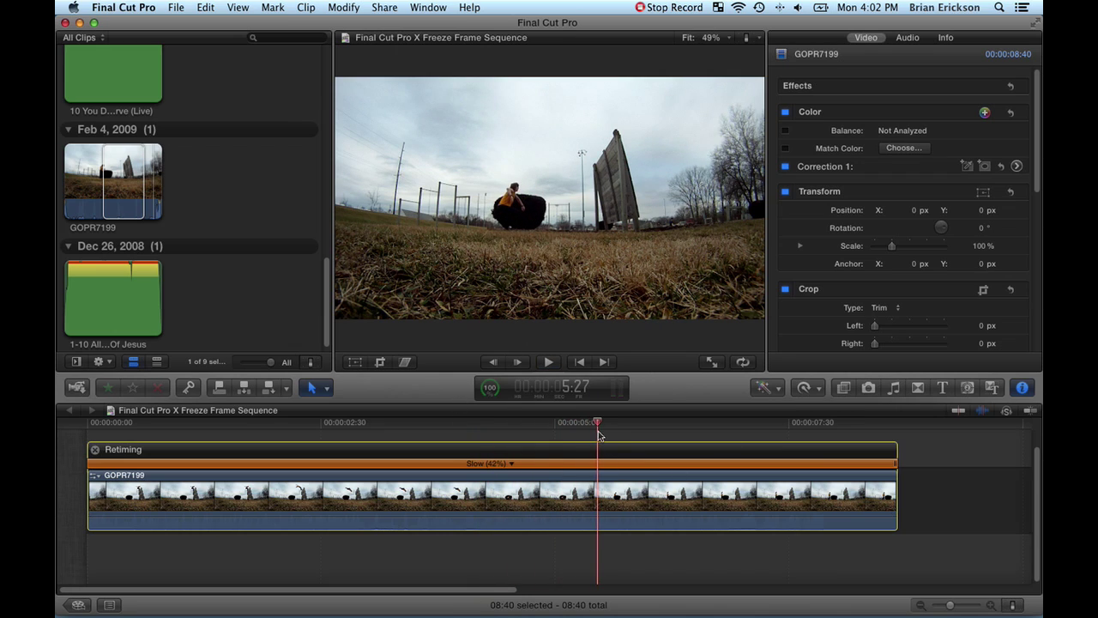
# Position the playhead at 1:26, on the frame where the jumper is at the top of the wall.
pyautogui.moveTo(599, 433); pyautogui.dragTo(229, 449)
pyautogui.press('Left')
pyautogui.press('Left')
pyautogui.press('Left')
pyautogui.press('Left')
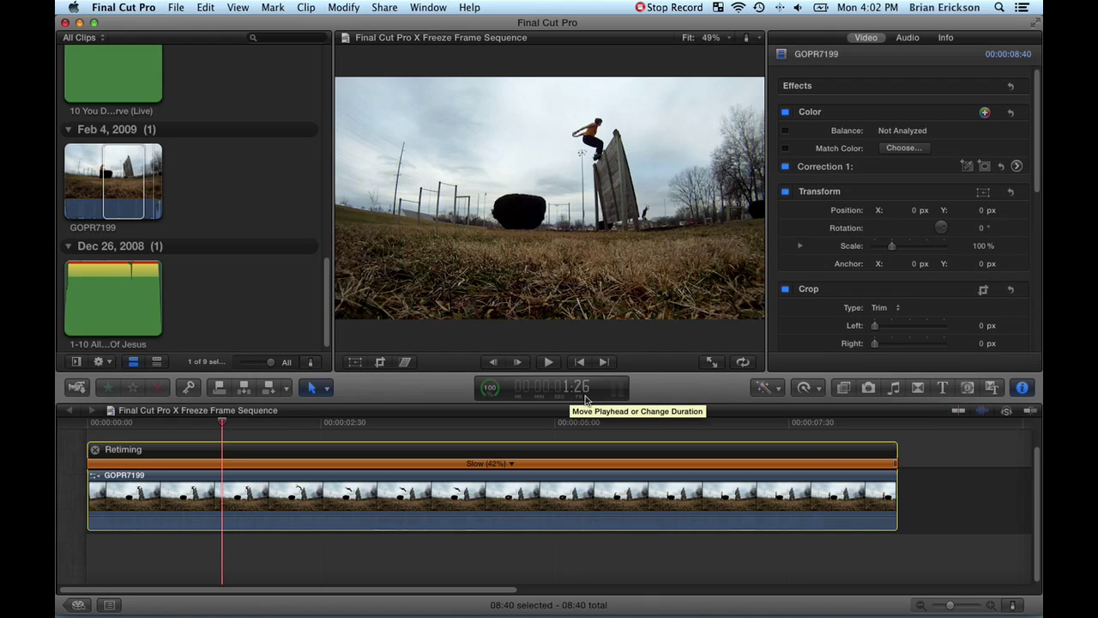
# Save the current frame as a PNG image named "Frame 1-26" on the Desktop.
pyautogui.click(385, 6)
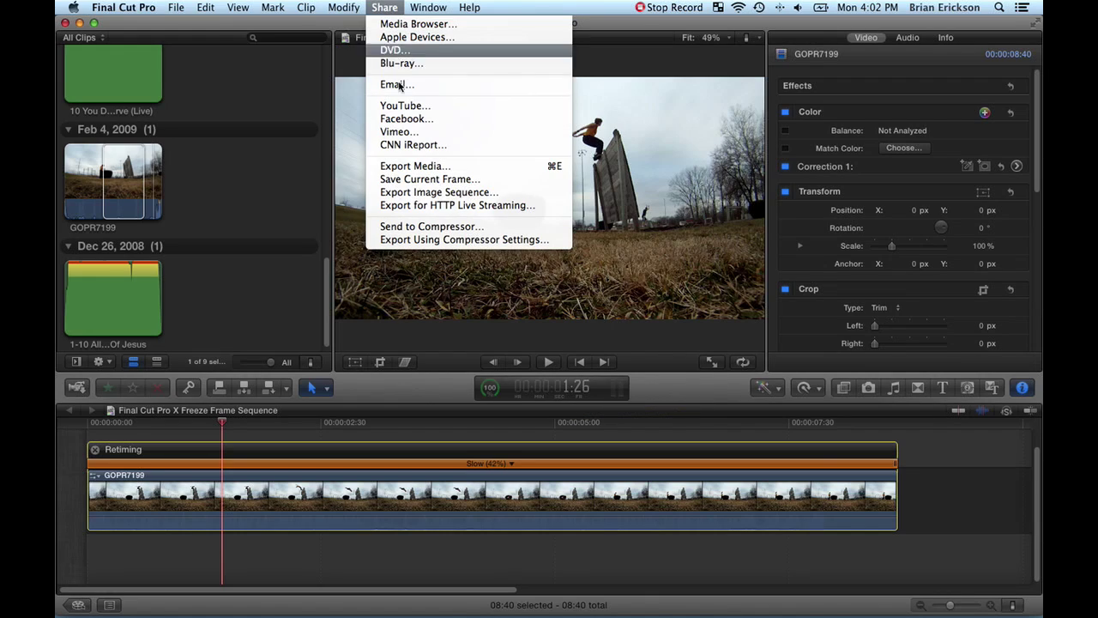
pyautogui.click(409, 179)
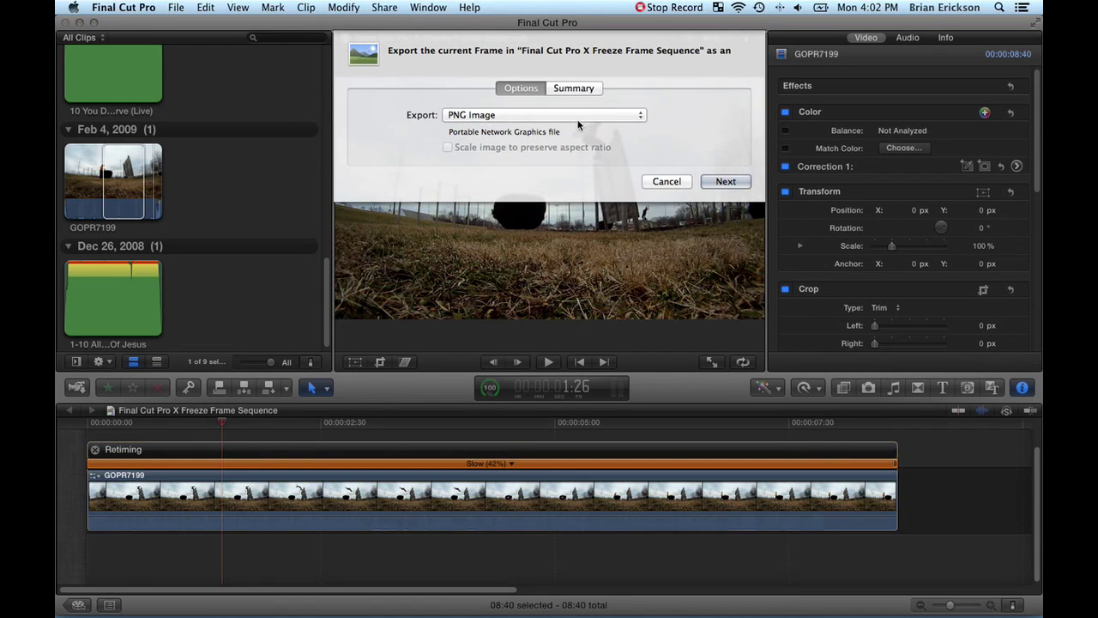
pyautogui.click(721, 181)
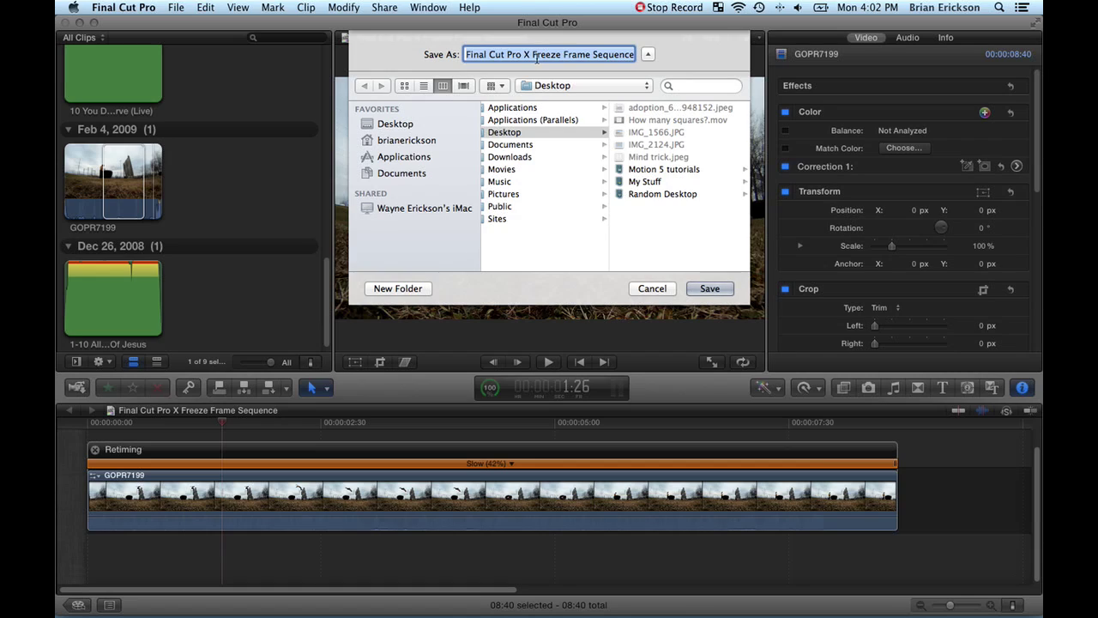
pyautogui.write('Frame 1-')
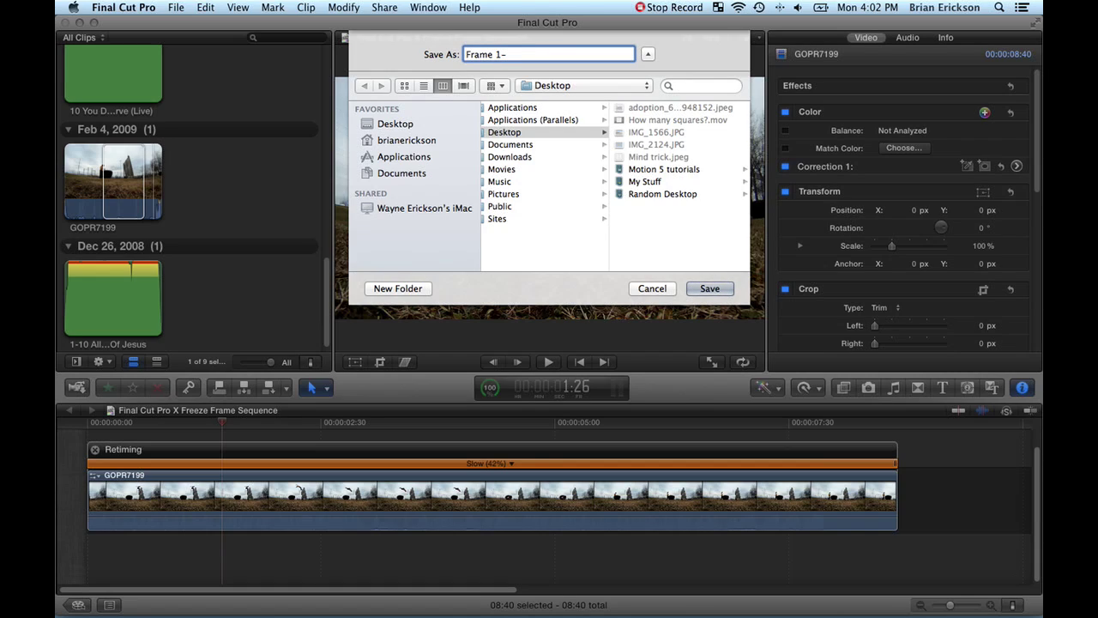
pyautogui.write('26')
pyautogui.write('-')
pyautogui.press('BackSpace')
pyautogui.click(709, 289)
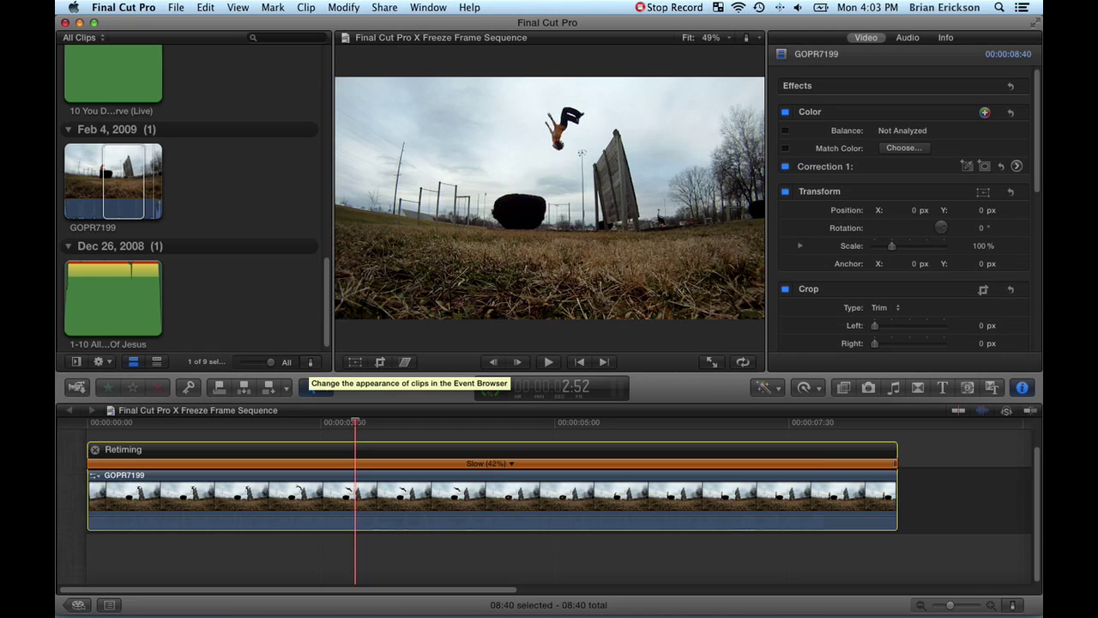
# Save the mid-flip frame at 2:52 as a PNG image named "Frame 2-52" on the Desktop.
pyautogui.click(385, 6)
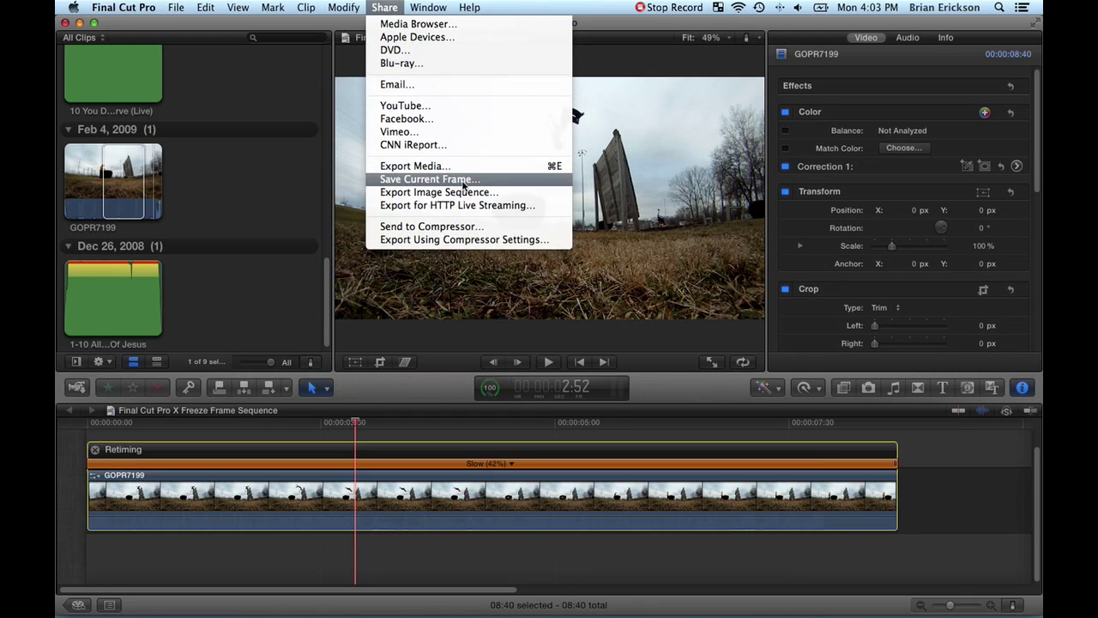
pyautogui.click(463, 180)
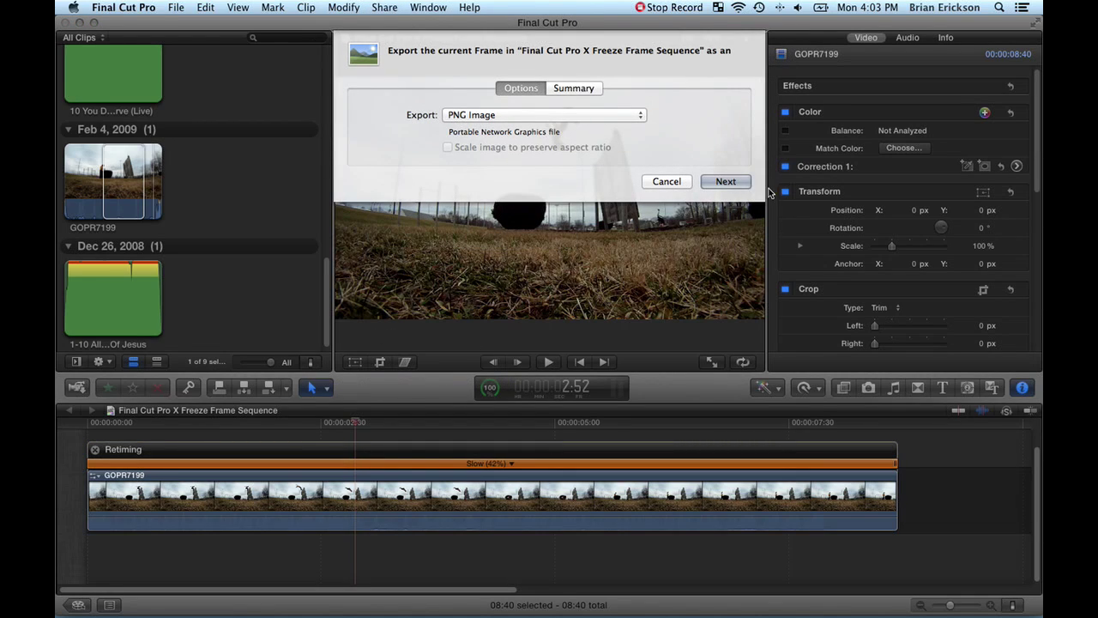
pyautogui.click(726, 182)
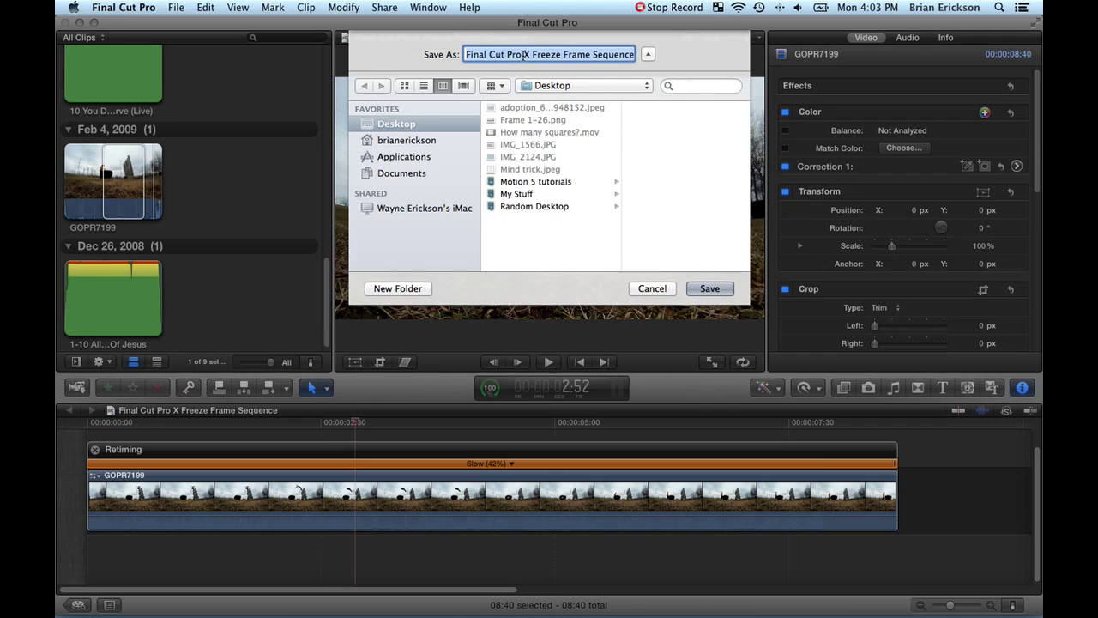
pyautogui.write('Frame ')
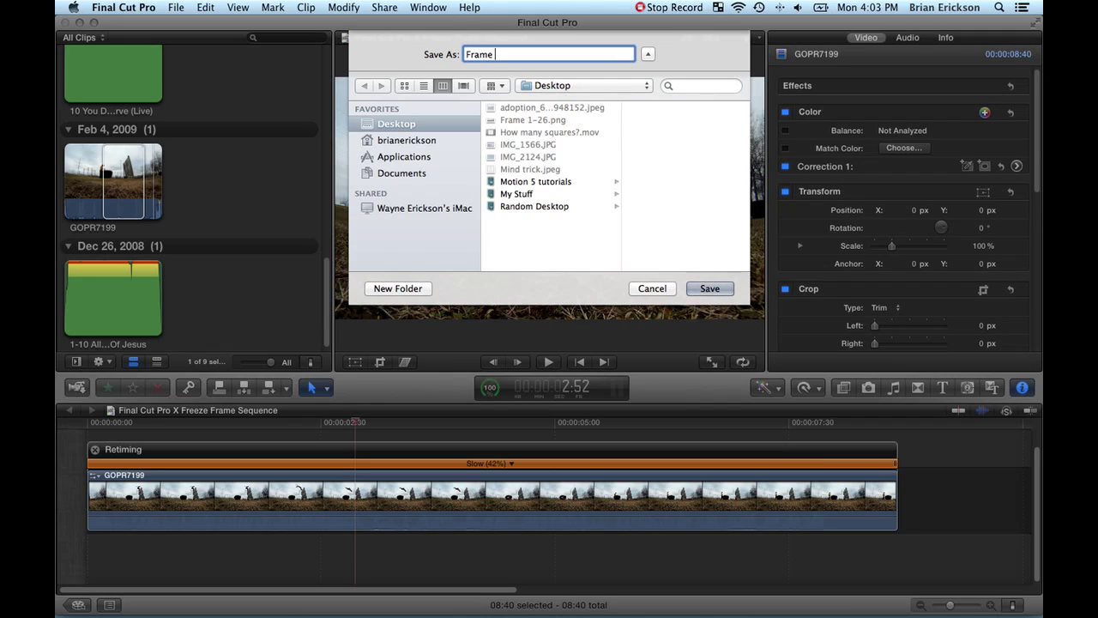
pyautogui.write('2-52')
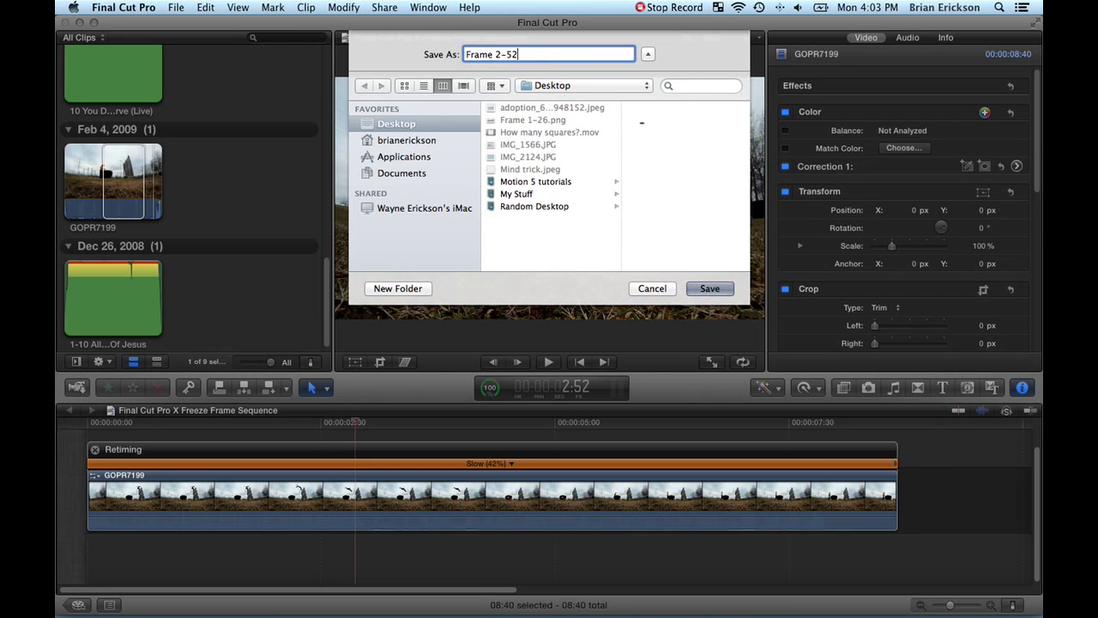
pyautogui.press('Return')
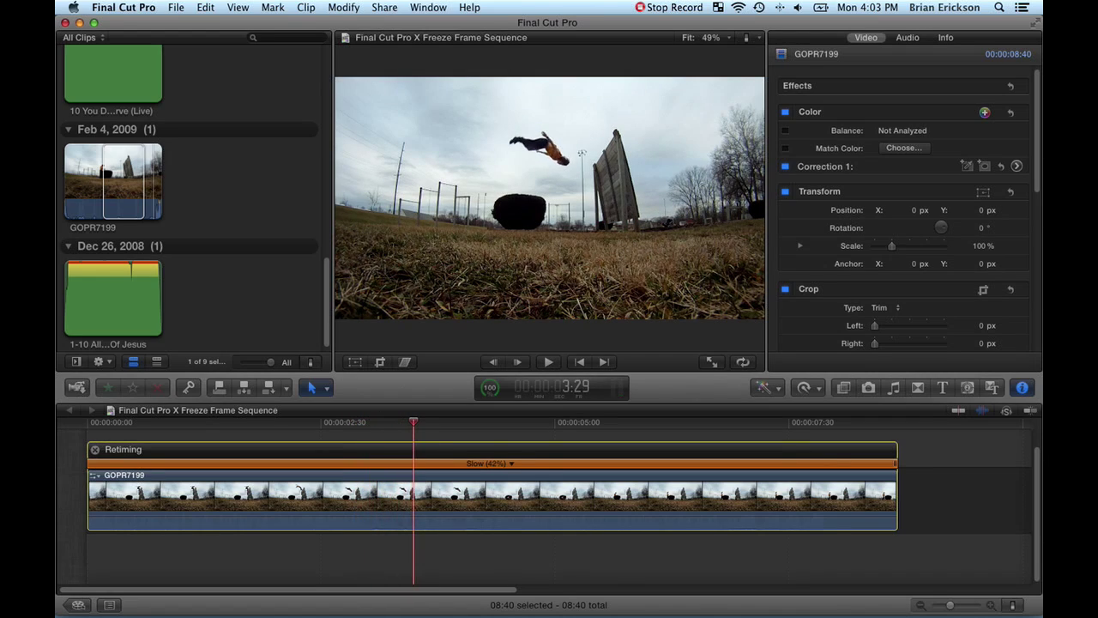
# Save the frame at 3:30 as a PNG image named "Frame 3-30" on the Desktop.
pyautogui.press('Right')
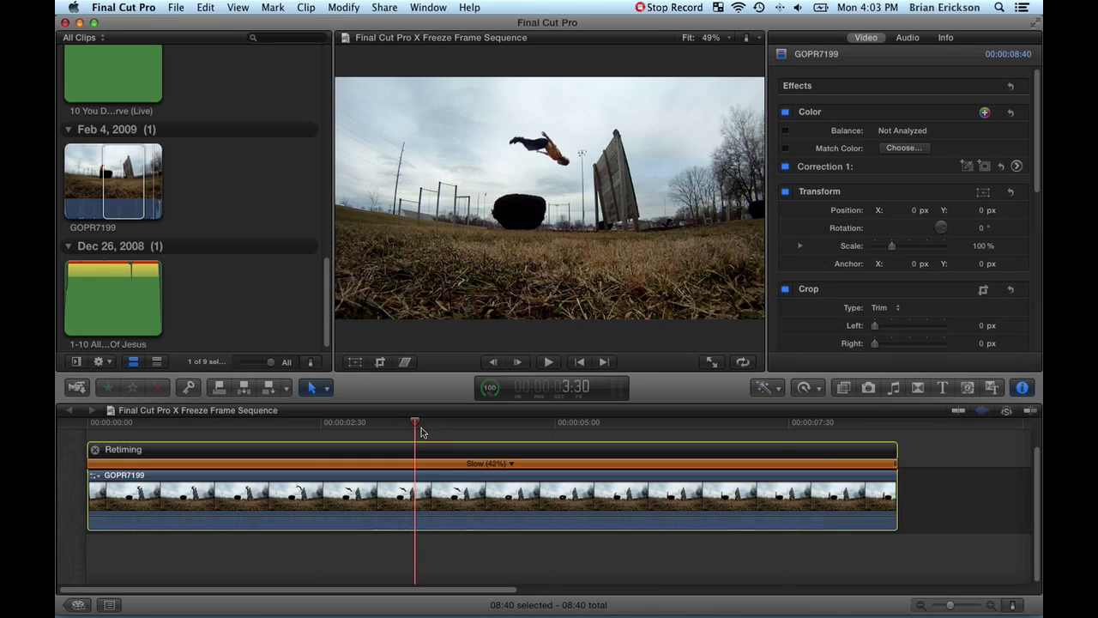
pyautogui.click(384, 7)
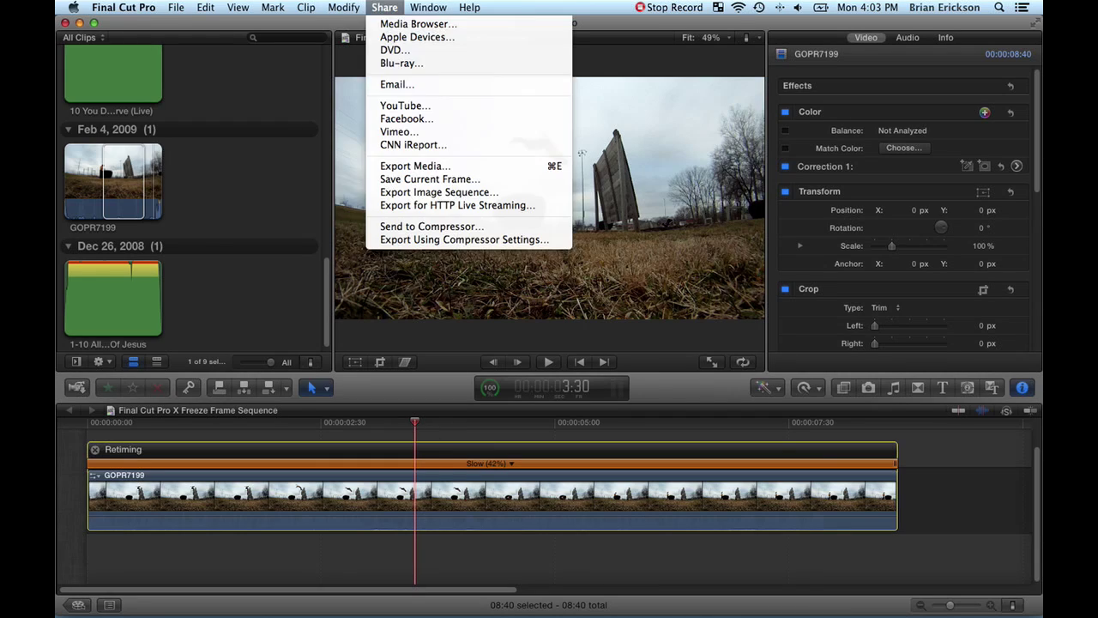
pyautogui.click(429, 179)
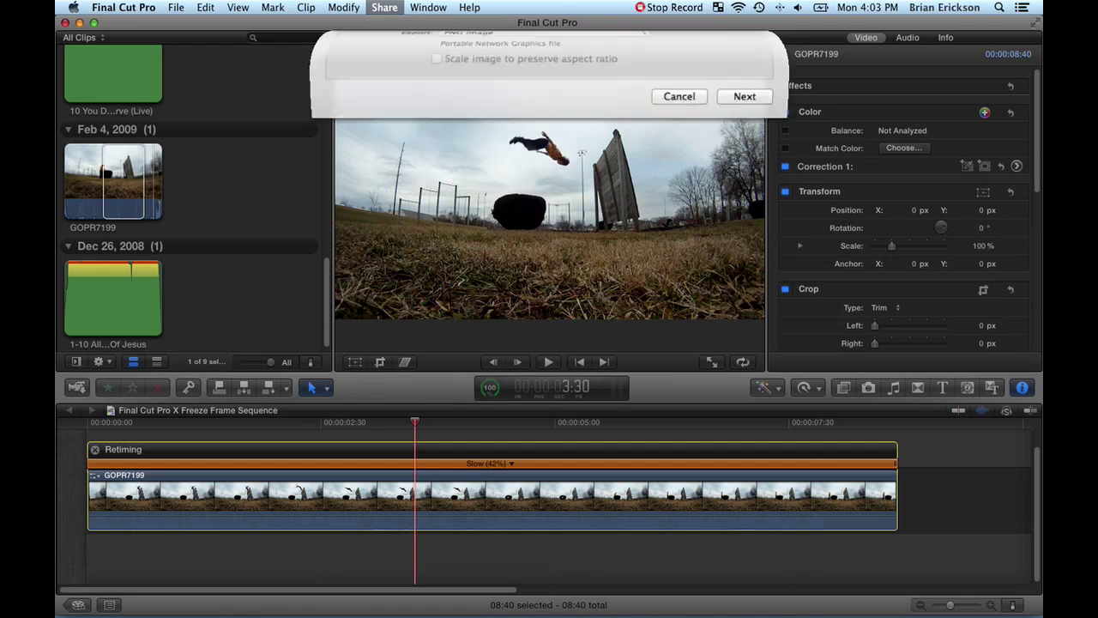
pyautogui.click(723, 180)
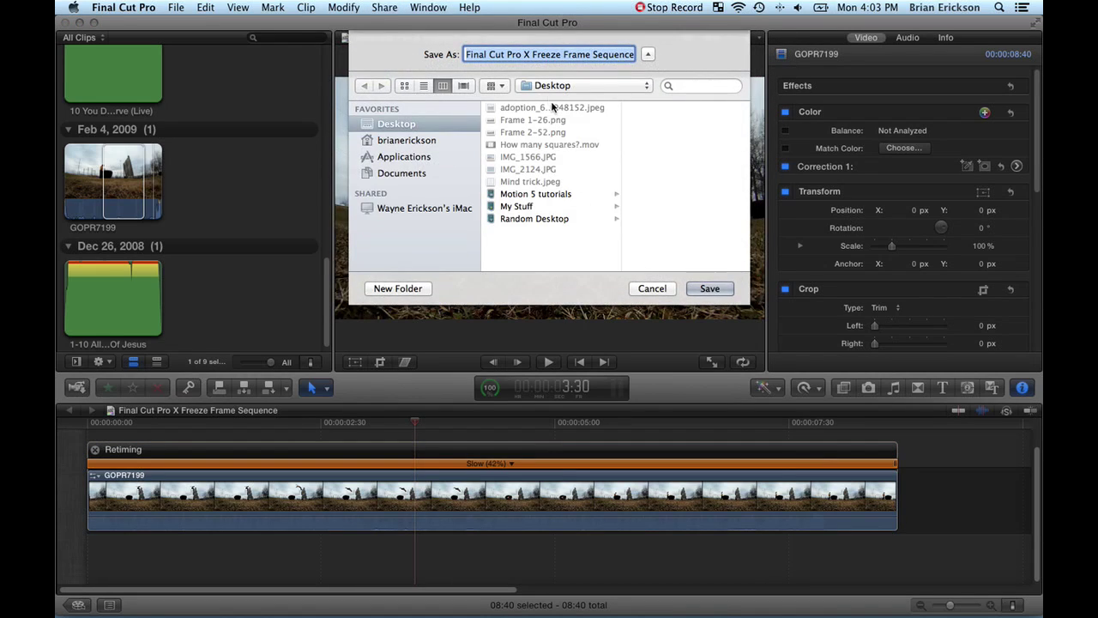
pyautogui.write('Frame ')
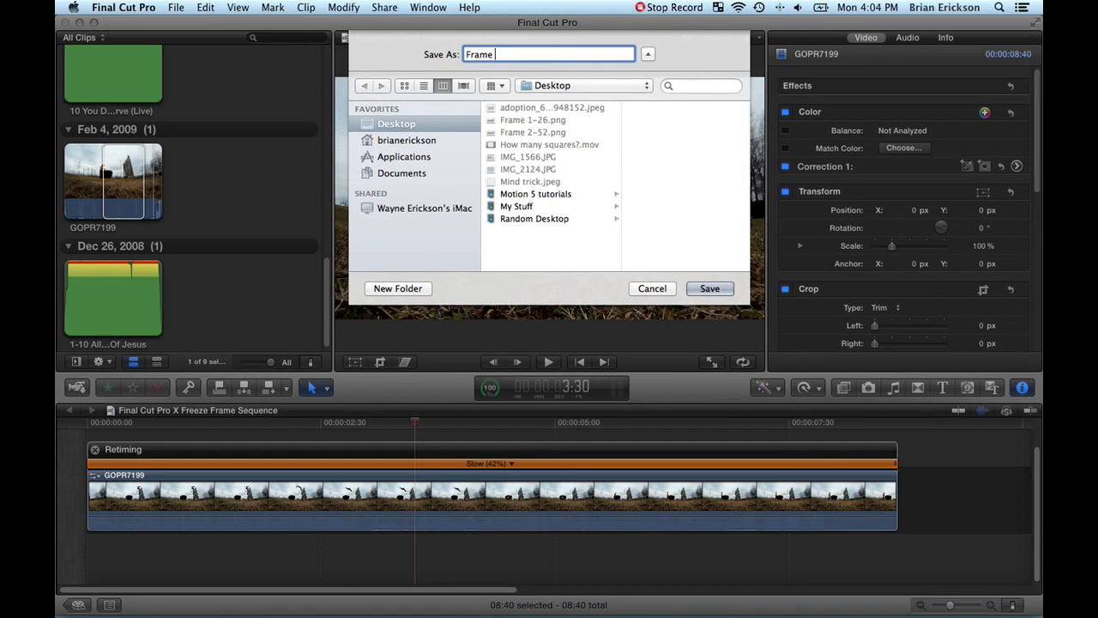
pyautogui.write('3-30')
pyautogui.click(728, 290)
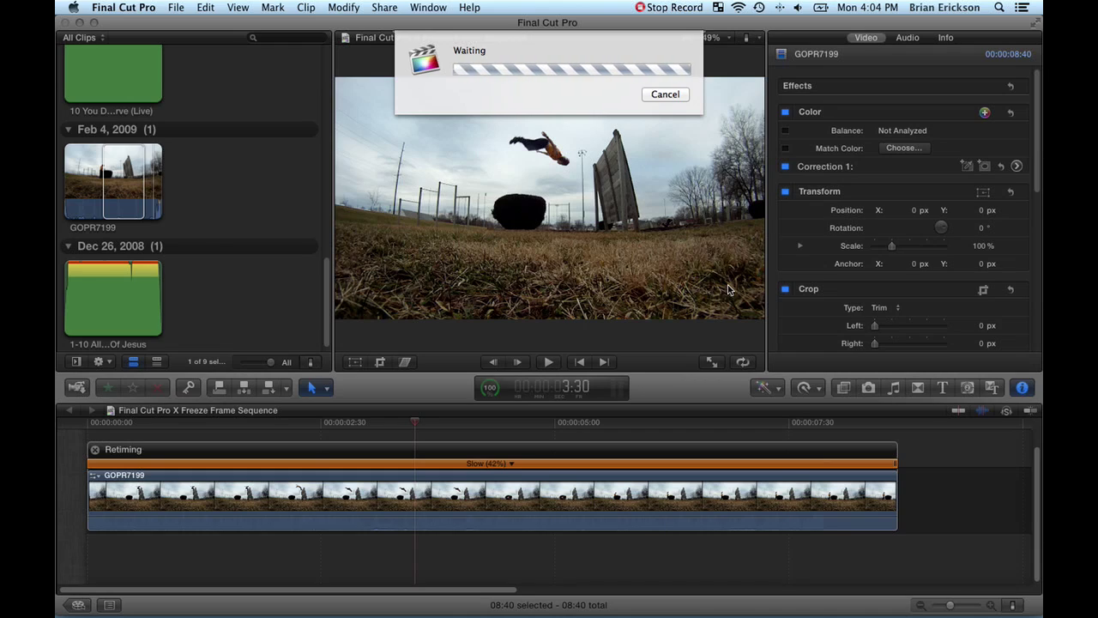
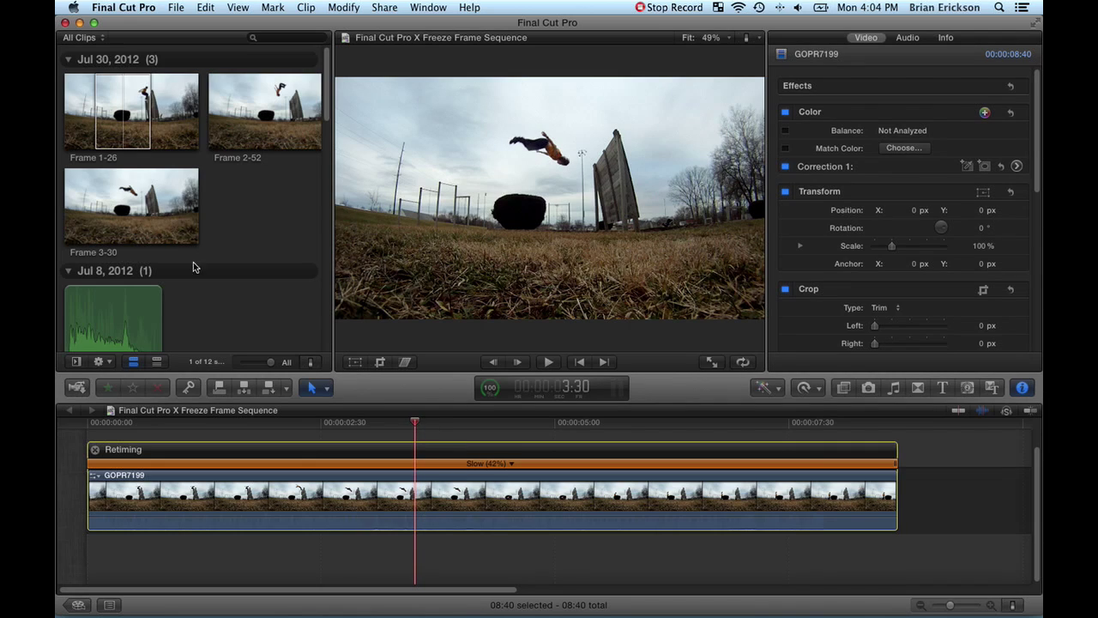
pyautogui.click(123, 111)
pyautogui.click(128, 206)
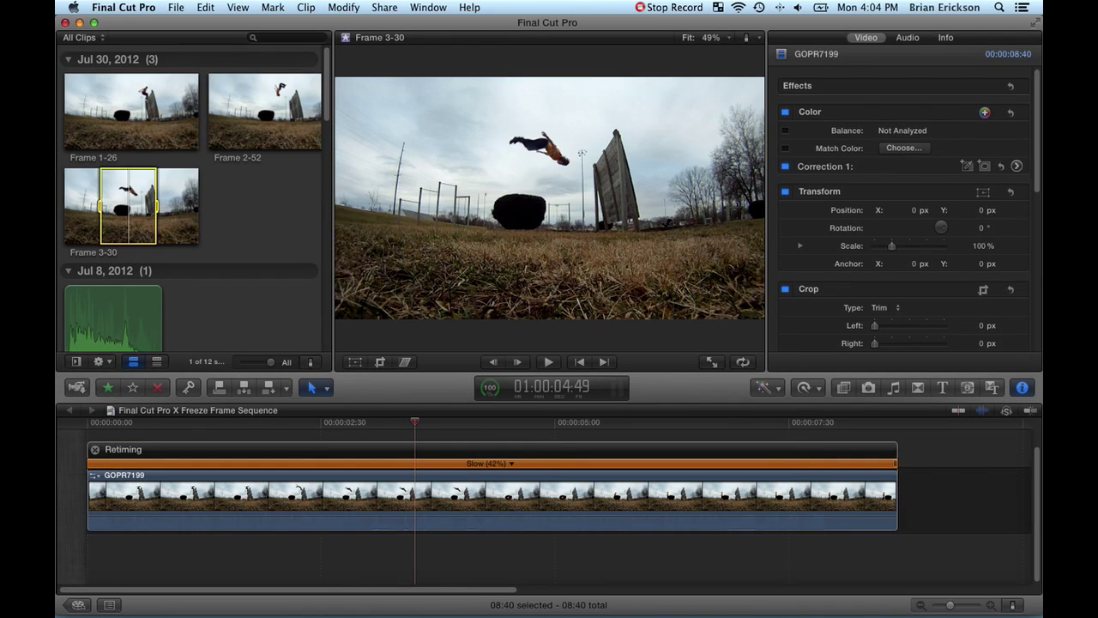
pyautogui.press('e')
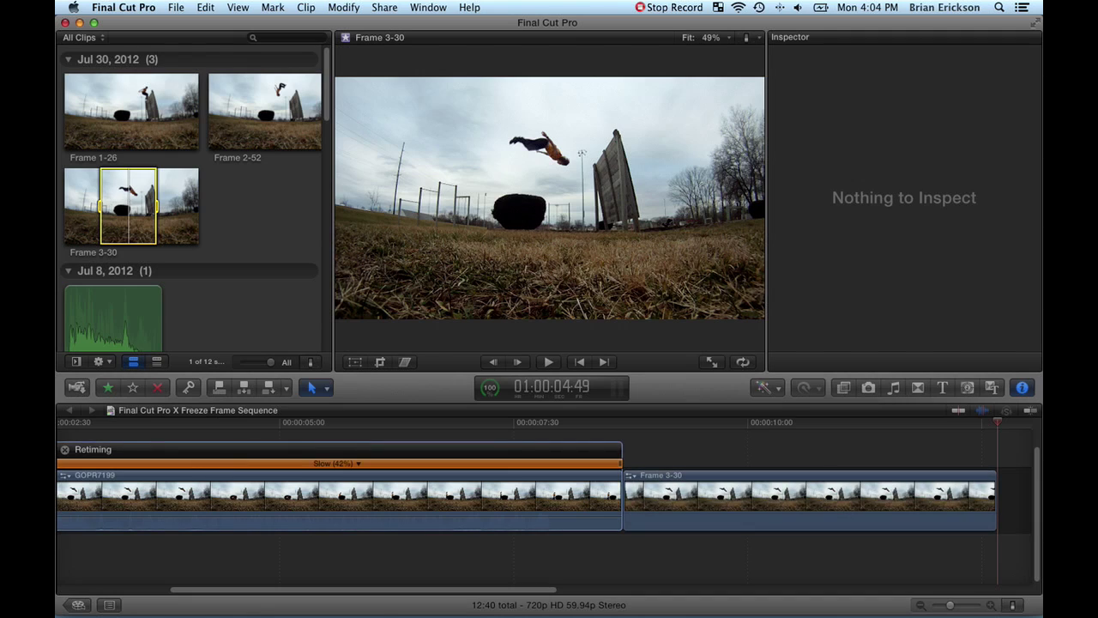
pyautogui.click(706, 534)
pyautogui.press('Delete')
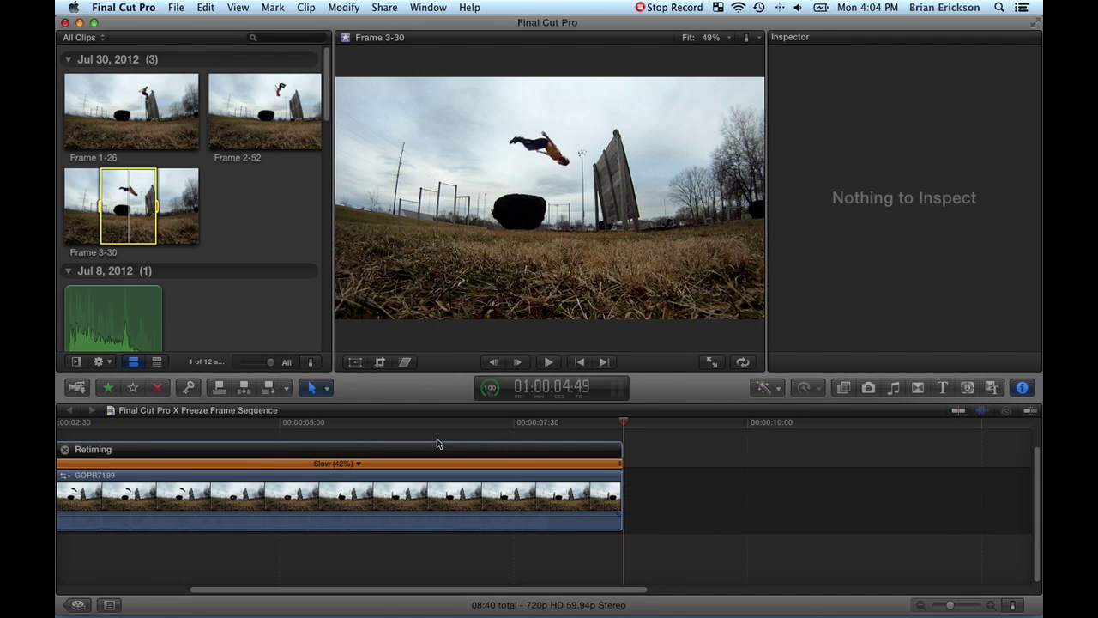
# Connect the Frame 3-30 still above the GOPR7199 clip, starting at the 3:30 frame it was saved from.
pyautogui.hscroll(-5, 437, 439)
pyautogui.moveTo(449, 427); pyautogui.dragTo(401, 430)
pyautogui.click(129, 206)
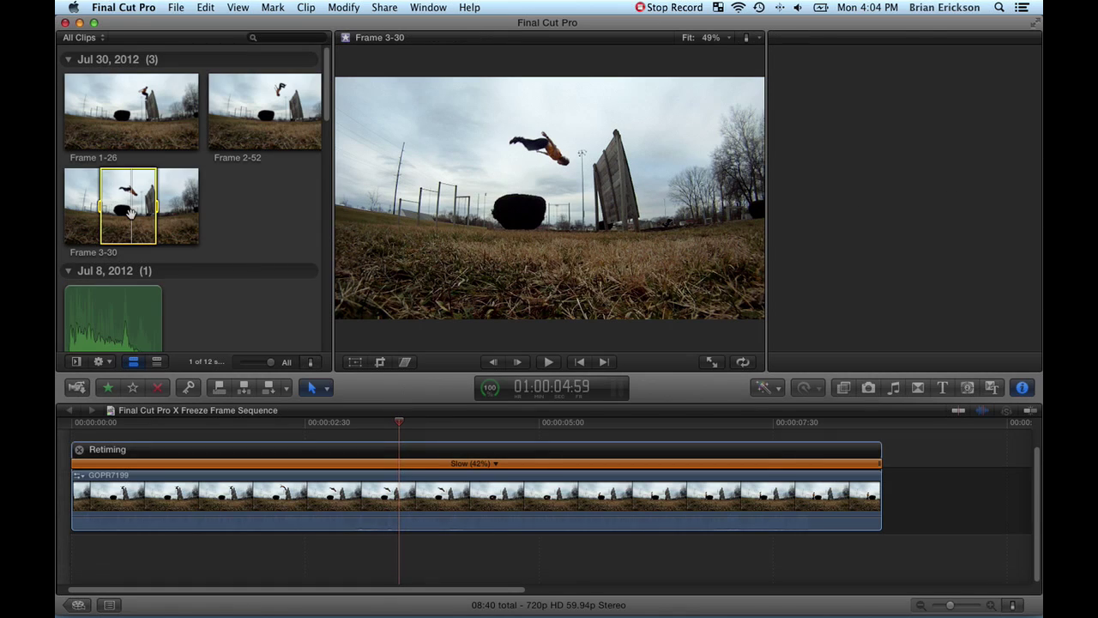
pyautogui.press('q')
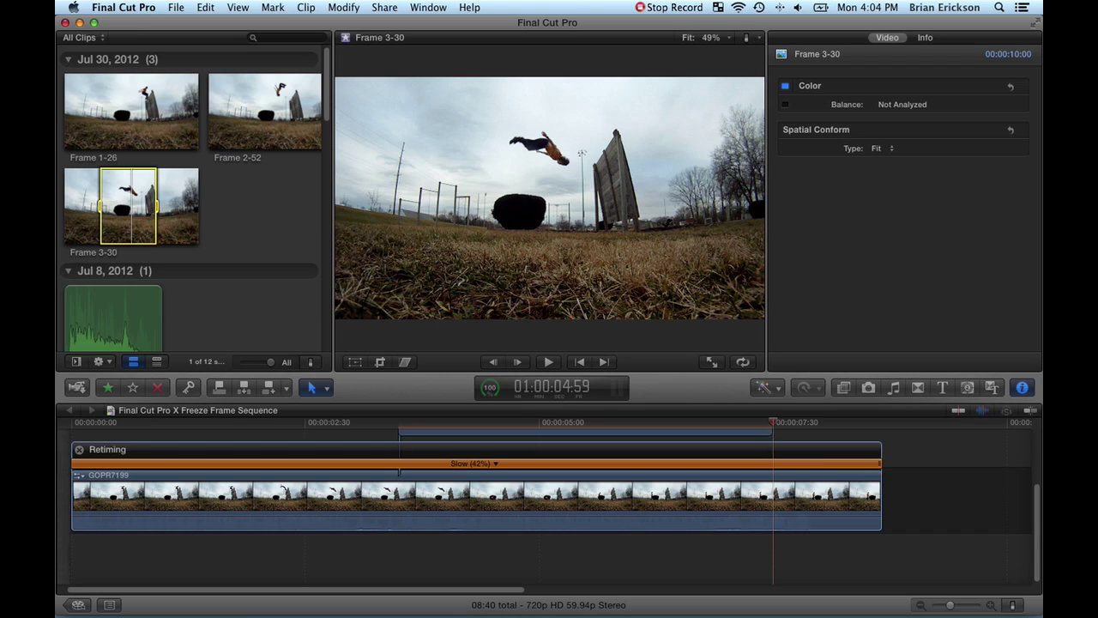
pyautogui.scroll(3, 764, 431)
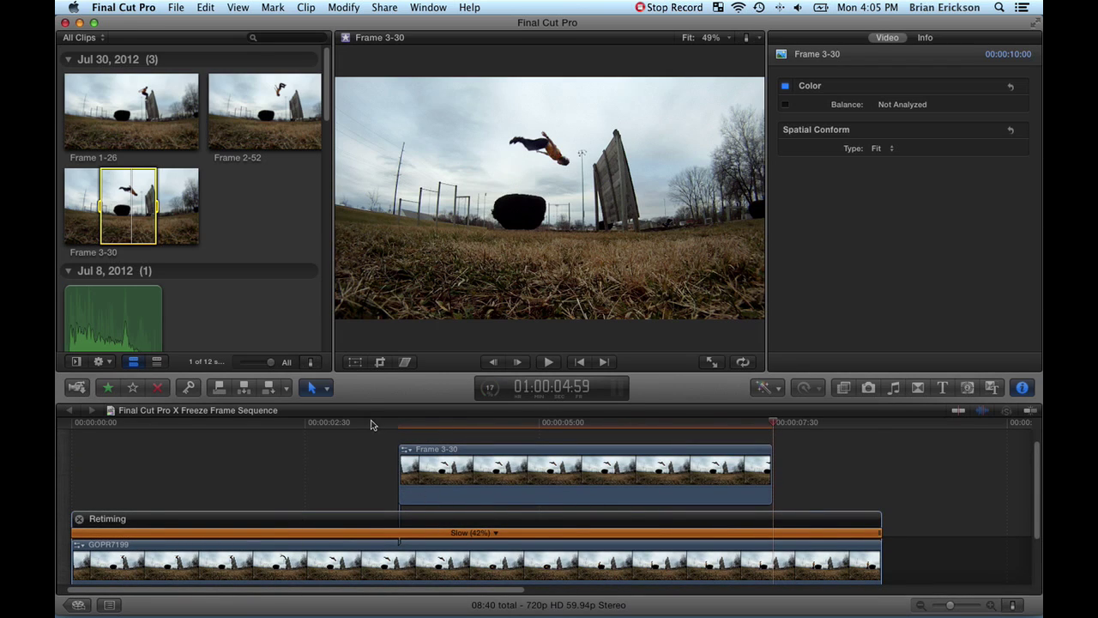
# Connect the Frame 2-52 still at 2:52 and the Frame 1-26 still at 1:26 above the slowed clip.
pyautogui.moveTo(355, 425)
pyautogui.mouseDown()
pyautogui.moveTo(273, 422)
pyautogui.moveTo(343, 422)
pyautogui.mouseUp()
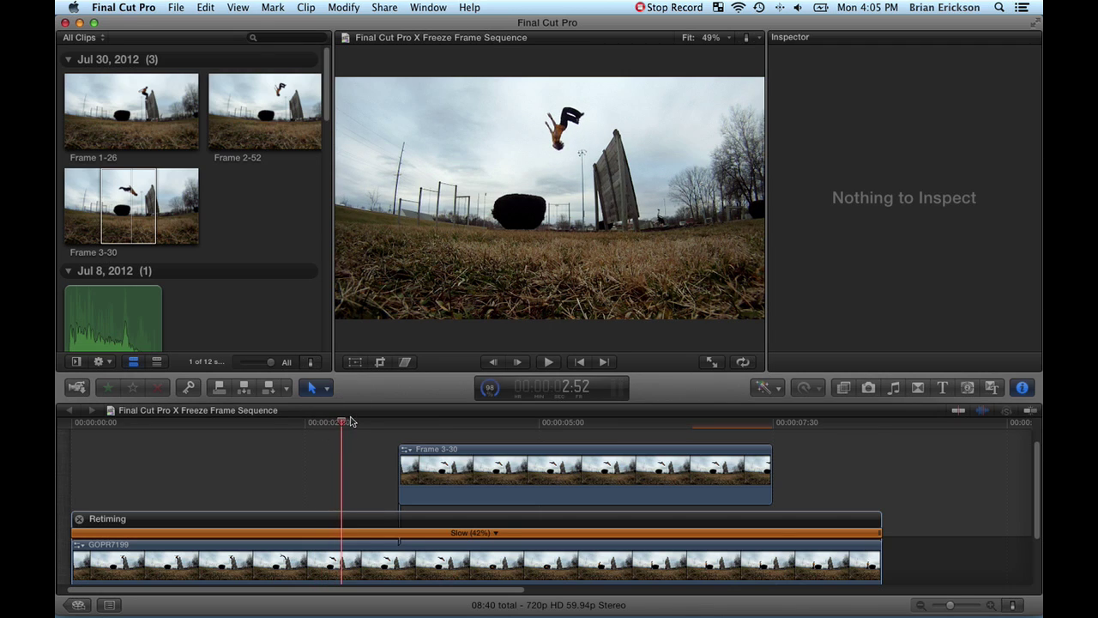
pyautogui.click(263, 103)
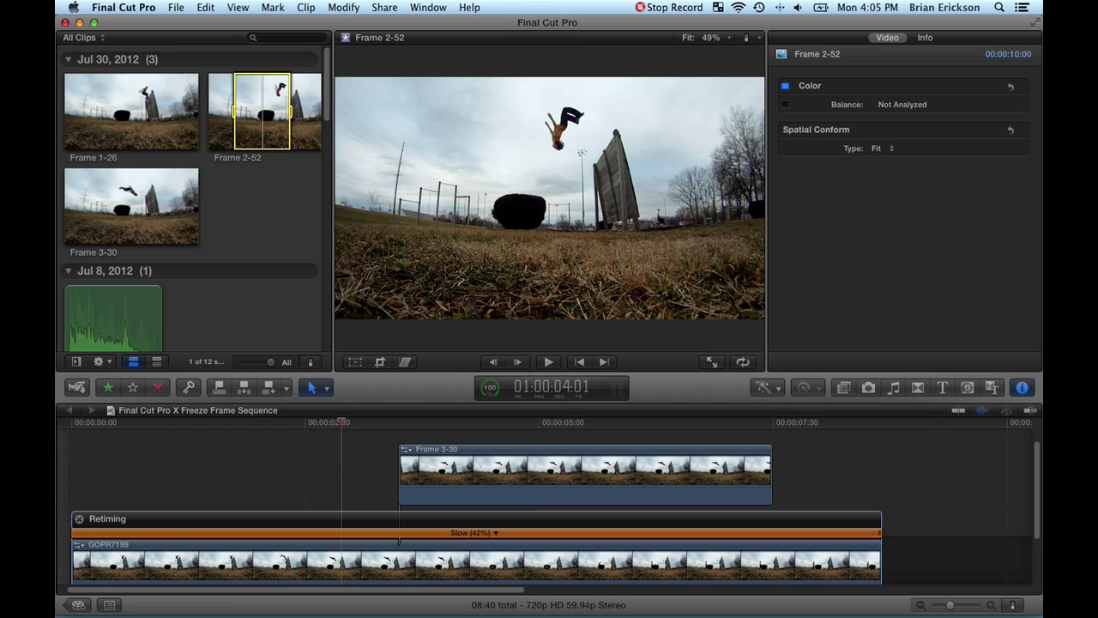
pyautogui.press('q')
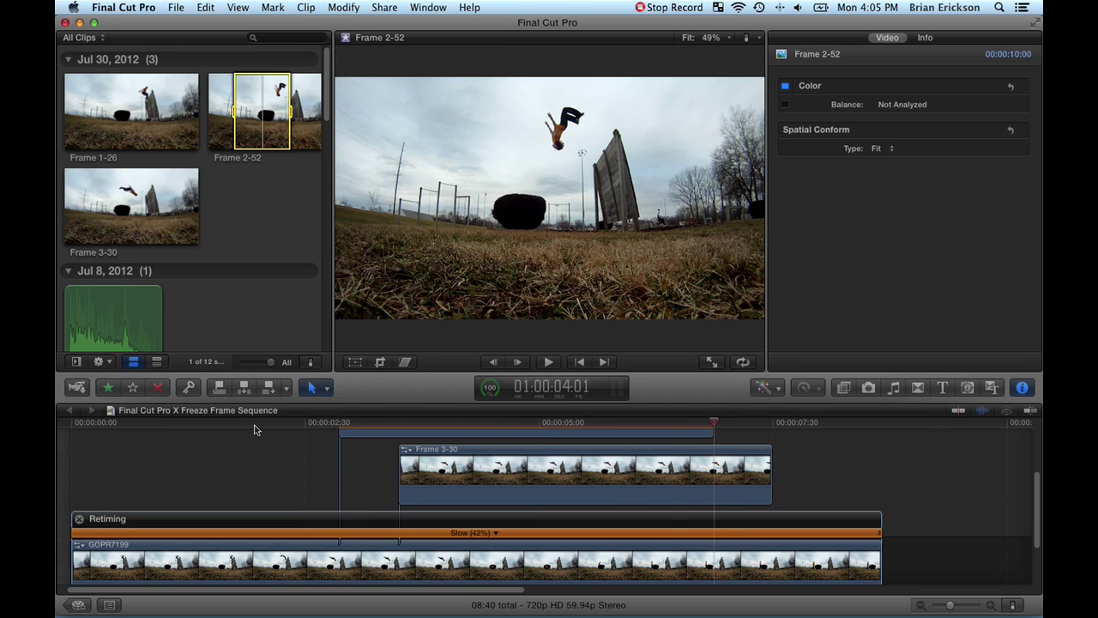
pyautogui.moveTo(250, 422); pyautogui.dragTo(206, 427)
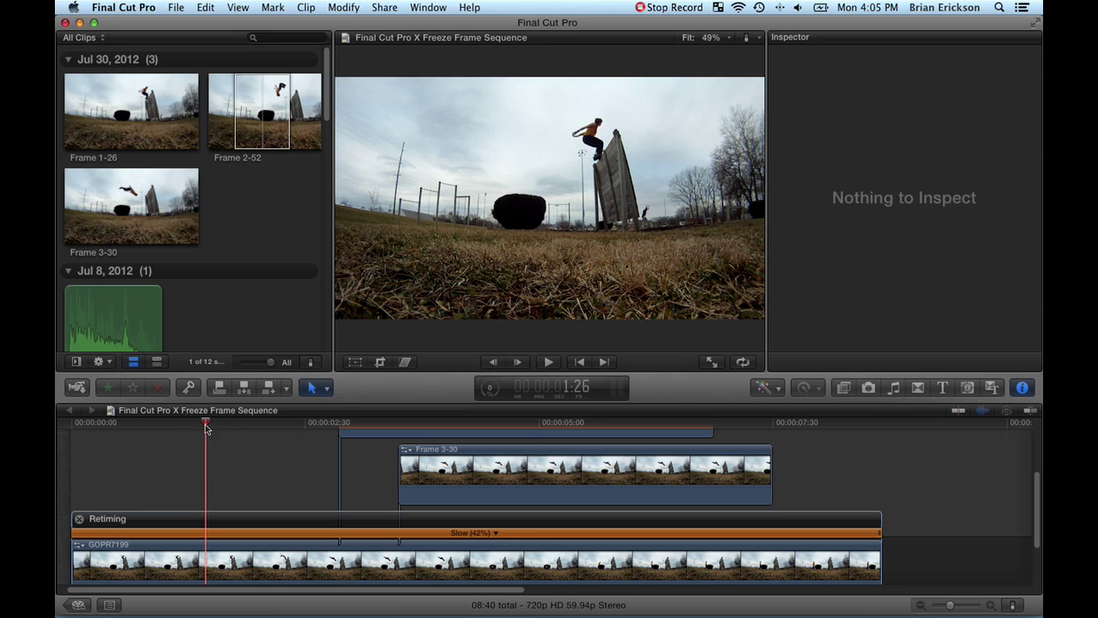
pyautogui.click(115, 109)
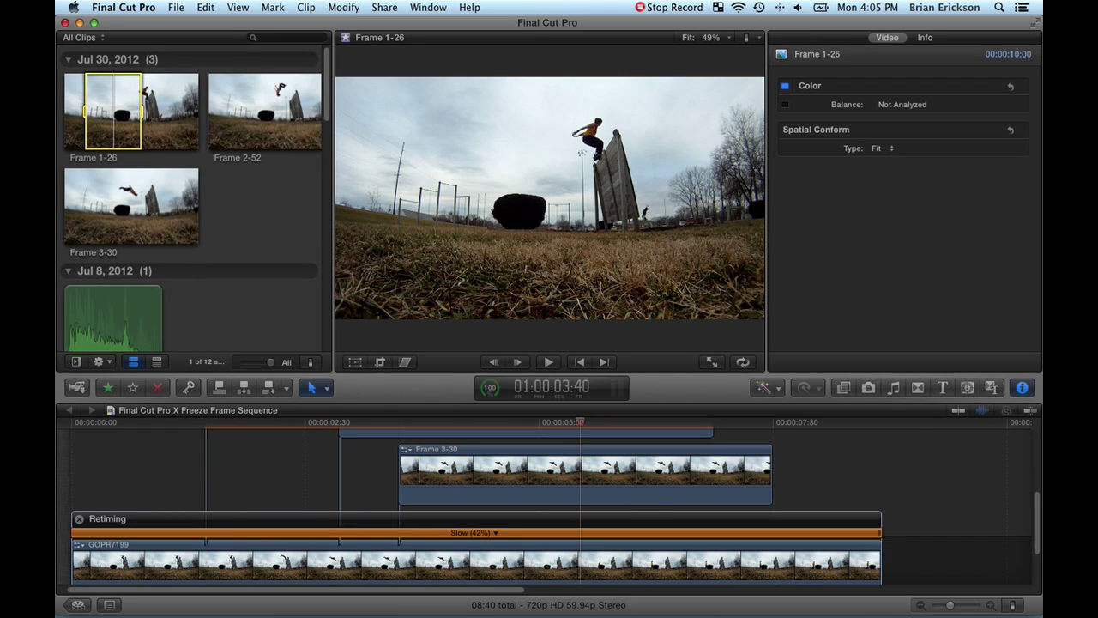
# Extend the Frame 3-30, Frame 2-52 and Frame 1-26 stills to nearly the end of the GOPR7199 clip.
pyautogui.scroll(3, 660, 514)
pyautogui.moveTo(768, 534); pyautogui.dragTo(878, 532)
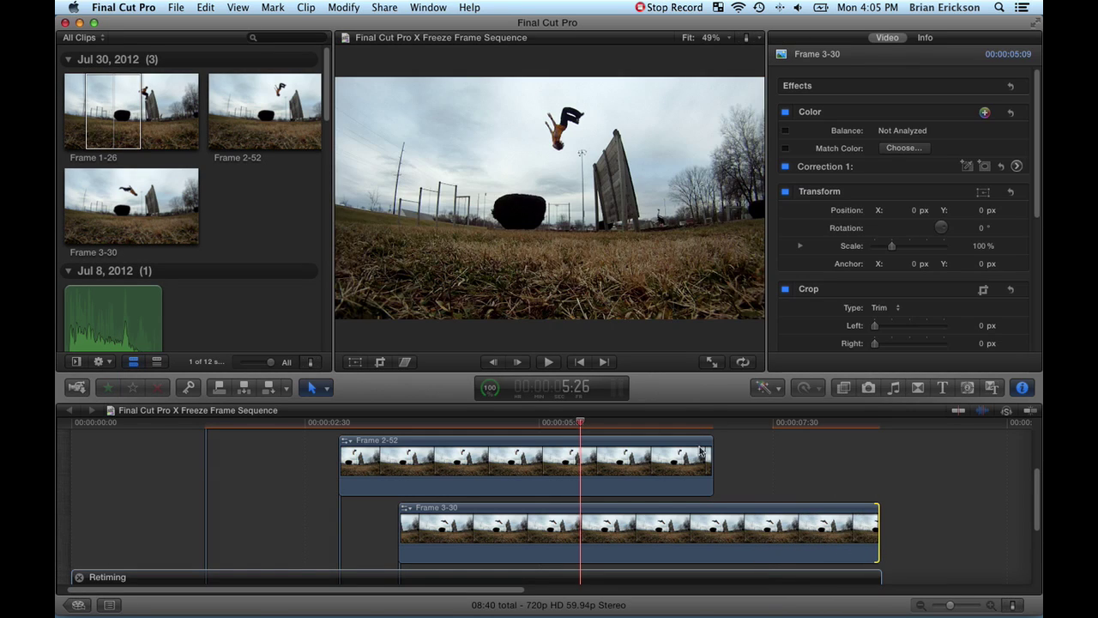
pyautogui.moveTo(711, 456); pyautogui.dragTo(874, 459)
pyautogui.scroll(2, 874, 459)
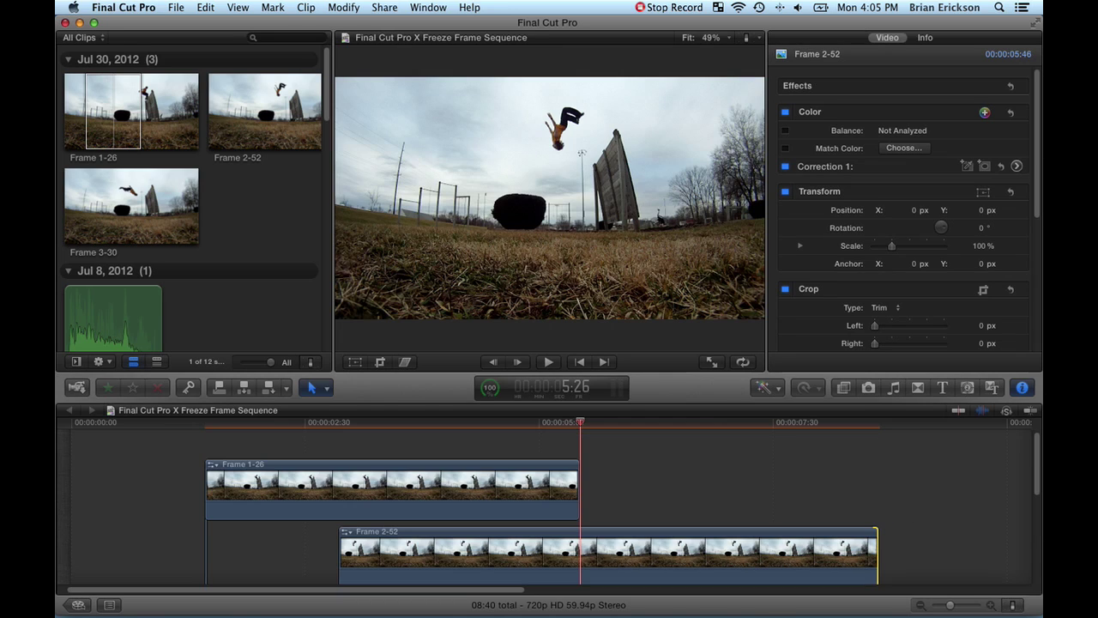
pyautogui.moveTo(576, 487); pyautogui.dragTo(876, 487)
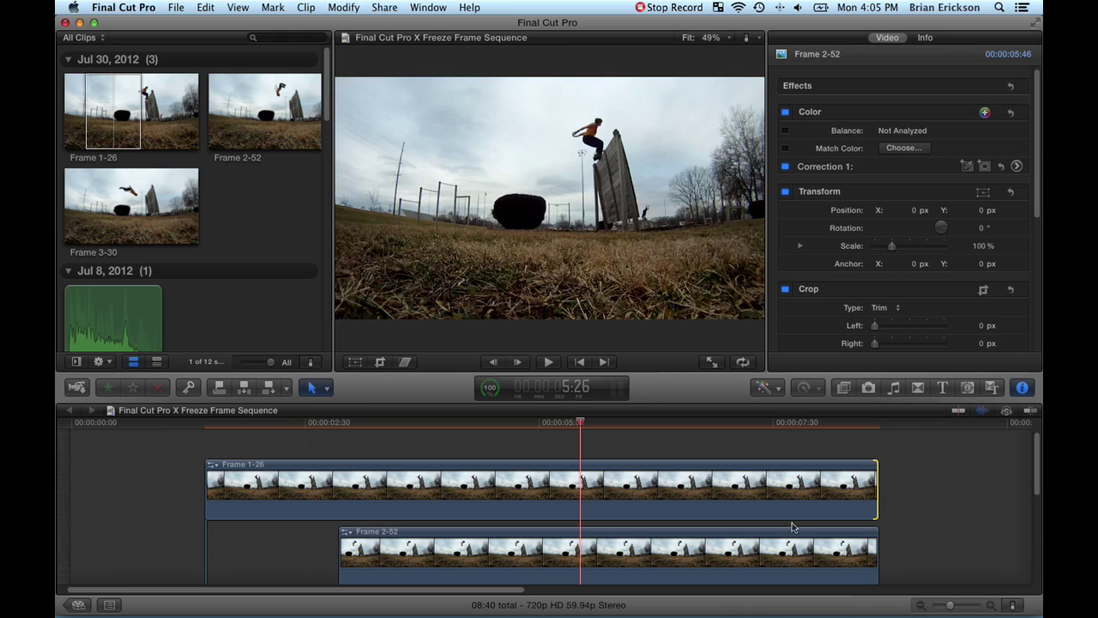
# Fine-trim the ends of all three stills so they line up exactly with the end of the GOPR7199 clip.
pyautogui.scroll(-4, 904, 465)
pyautogui.scroll(3, 905, 466)
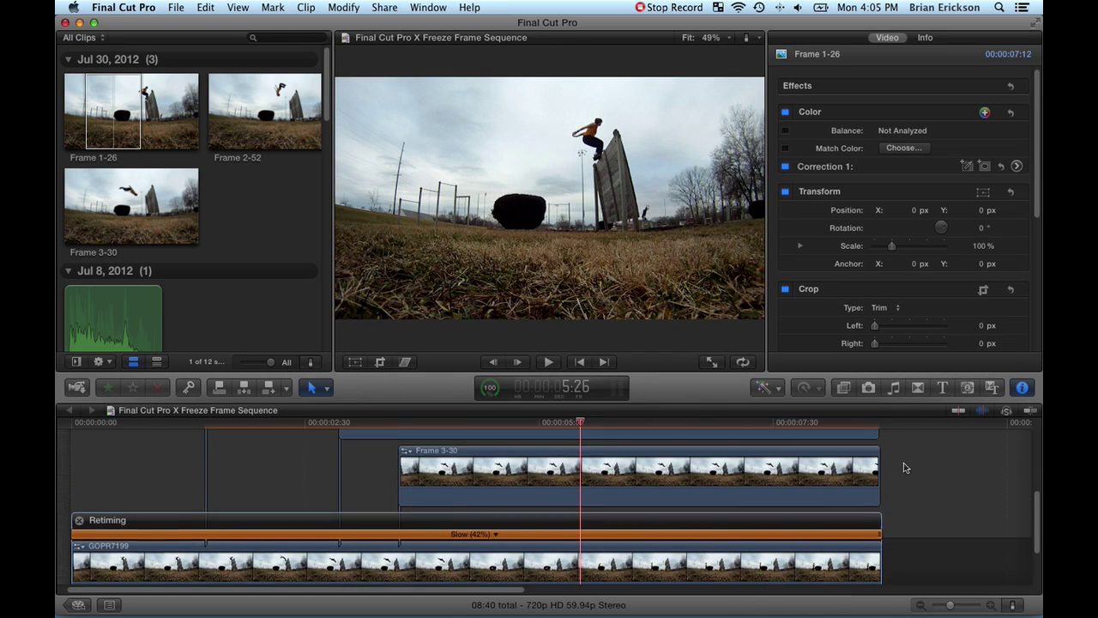
pyautogui.moveTo(876, 546); pyautogui.dragTo(880, 540)
pyautogui.moveTo(876, 479); pyautogui.dragTo(879, 477)
pyautogui.scroll(2, 874, 482)
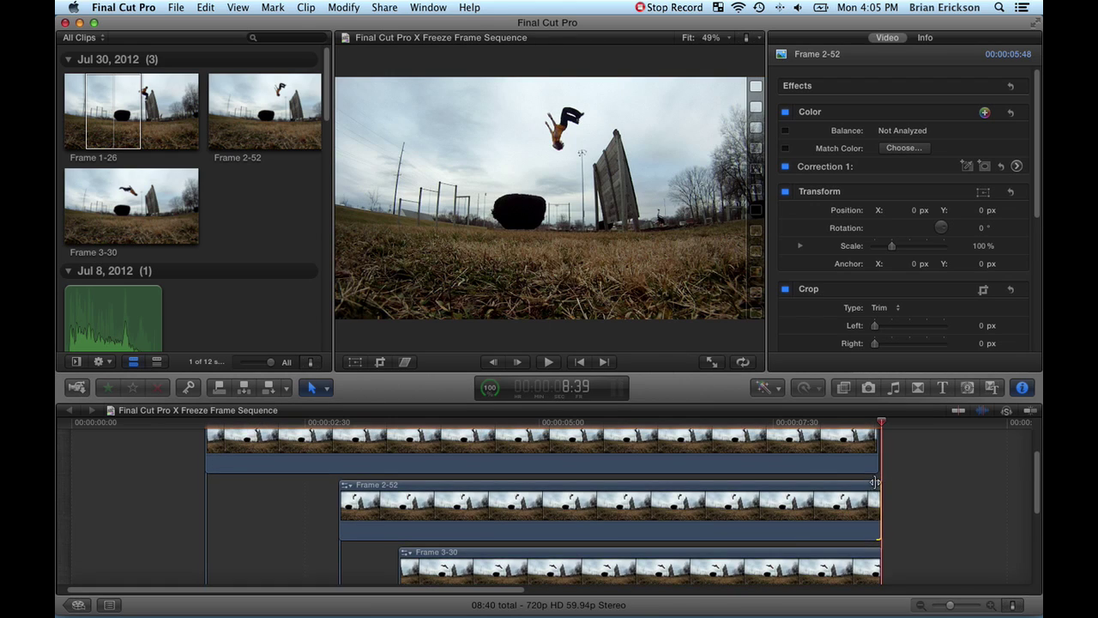
pyautogui.moveTo(877, 461); pyautogui.dragTo(879, 466)
pyautogui.scroll(1, 839, 510)
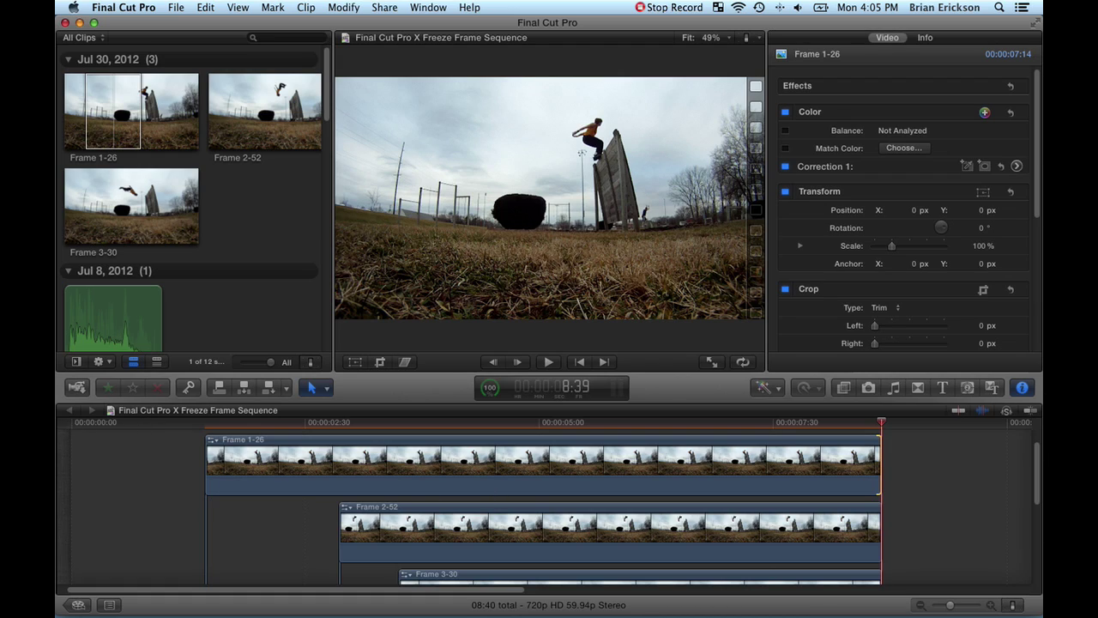
# Set the blend mode of the Frame 1-26 still to Darken.
pyautogui.press('Home')
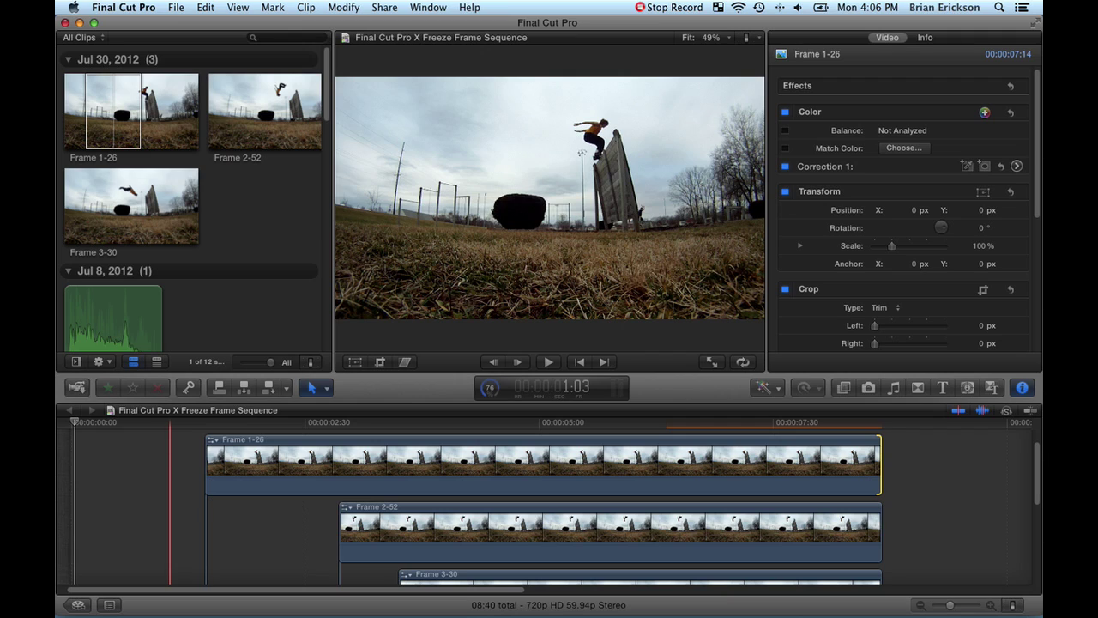
pyautogui.click(269, 463)
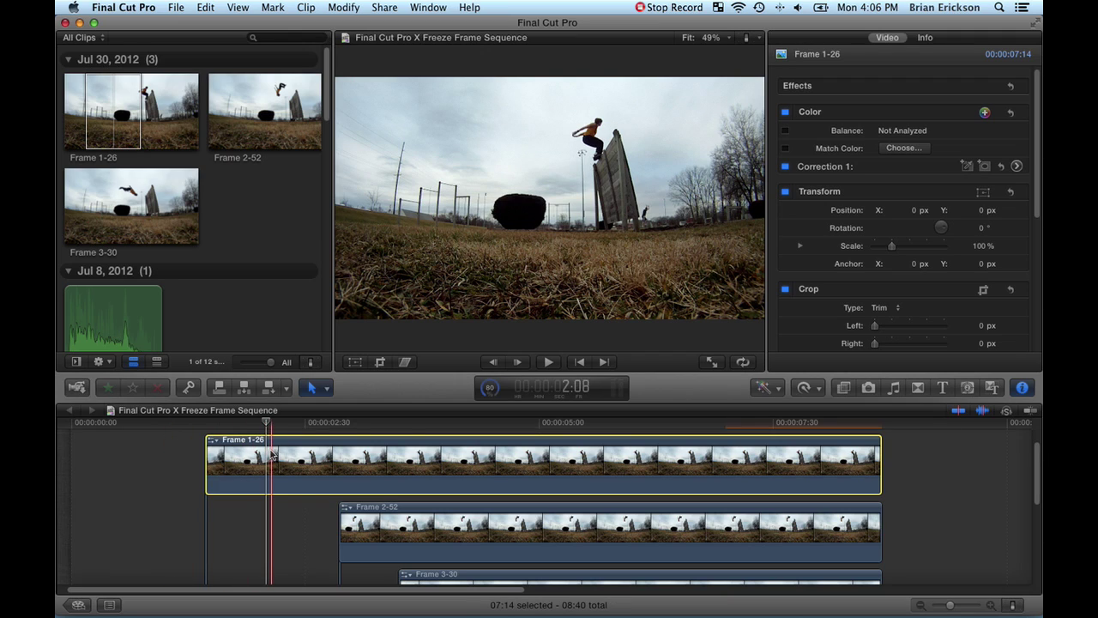
pyautogui.scroll(-5, 863, 314)
pyautogui.scroll(5, 864, 315)
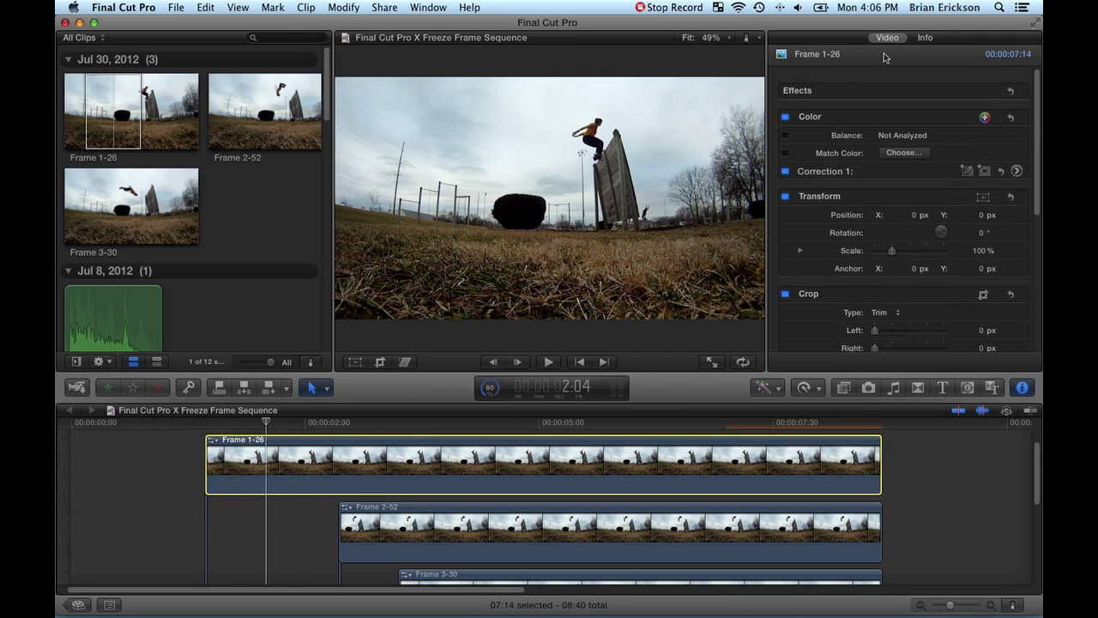
pyautogui.click(1021, 388)
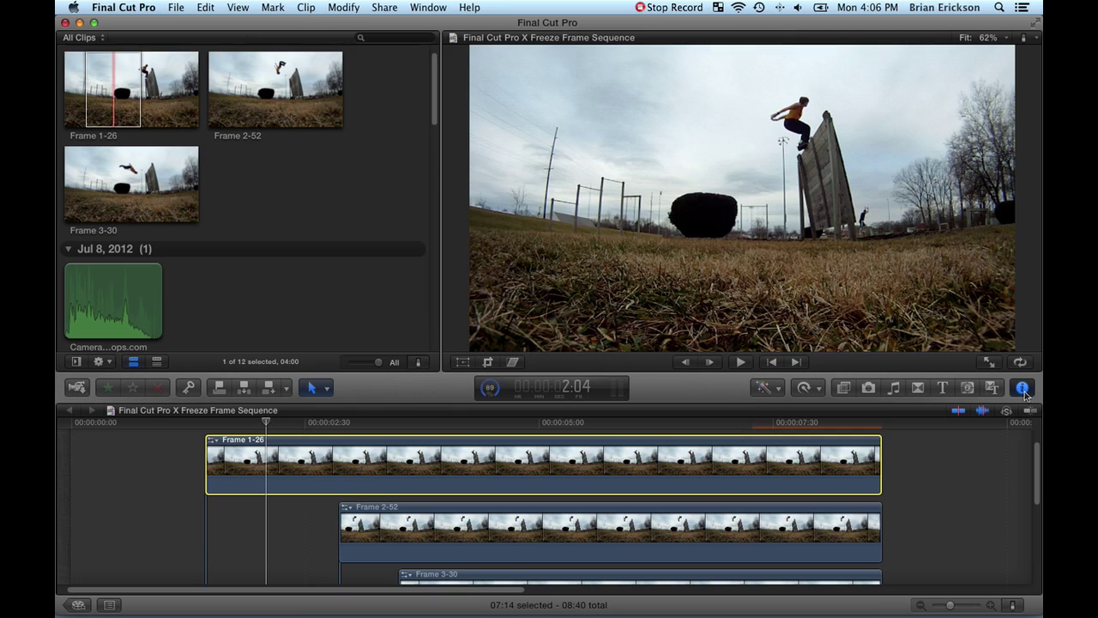
pyautogui.click(1022, 387)
pyautogui.scroll(-5, 858, 326)
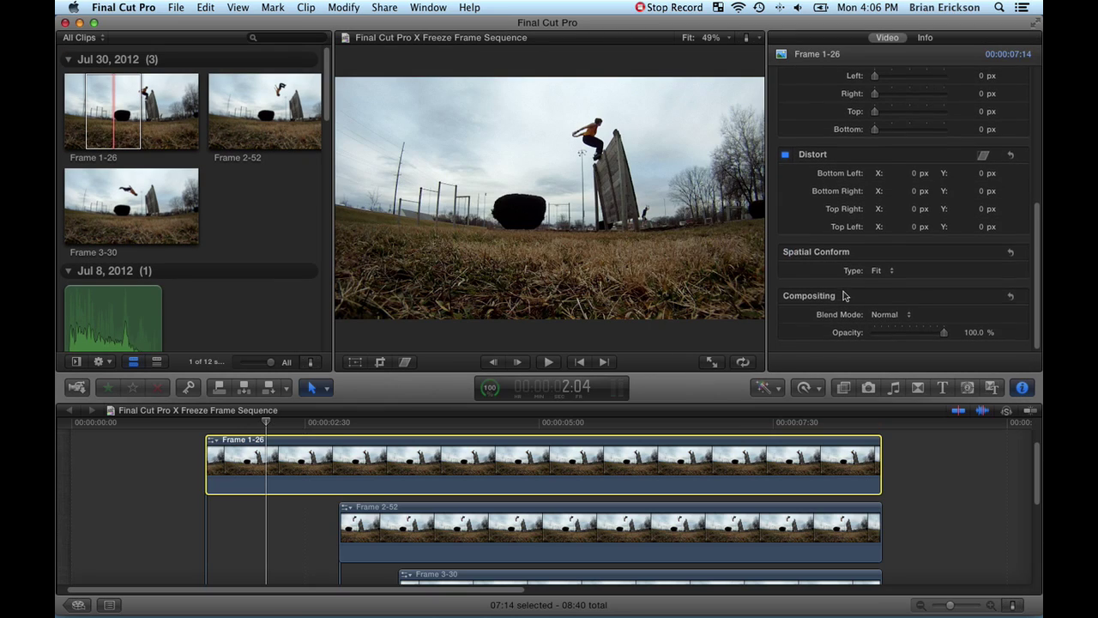
pyautogui.click(885, 317)
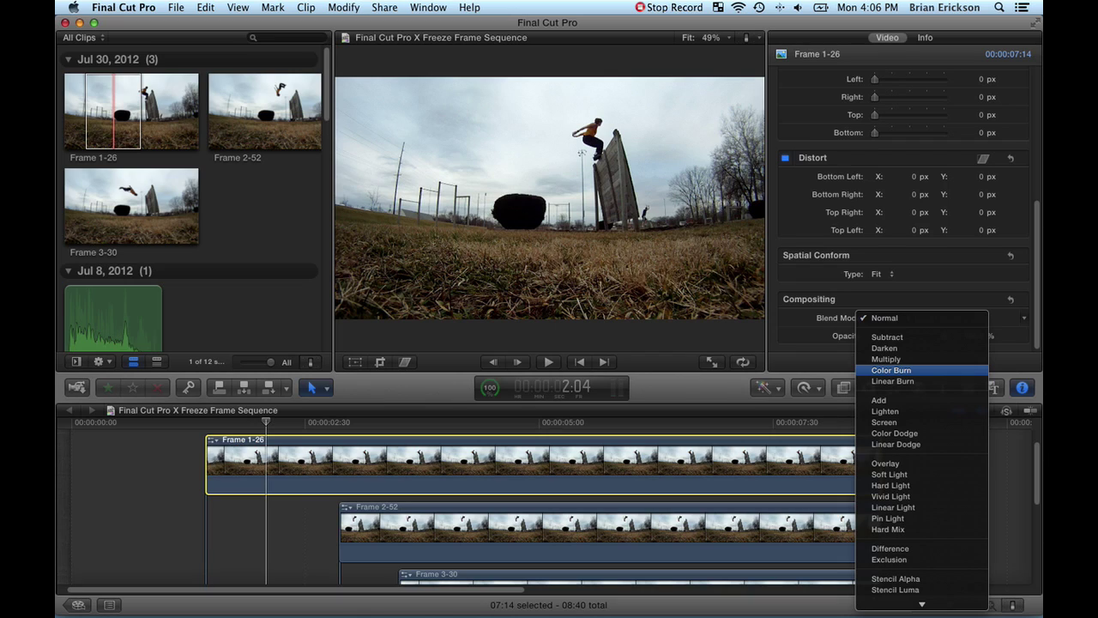
pyautogui.click(892, 348)
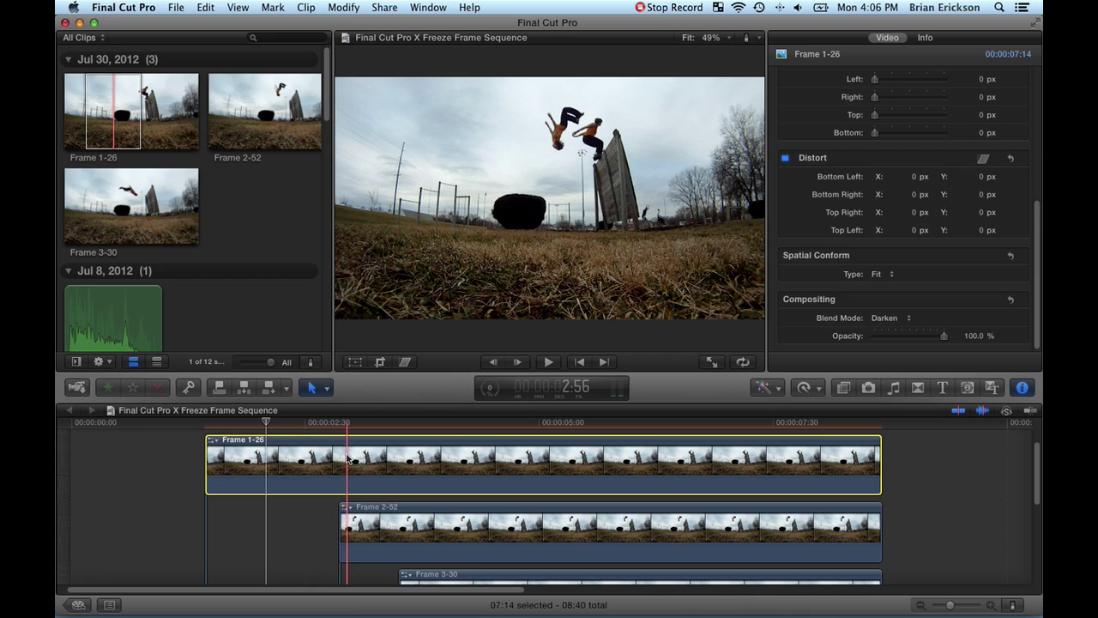
# Set the blend mode of the Frame 2-52 still to Darken.
pyautogui.click(411, 525)
pyautogui.scroll(-6, 871, 327)
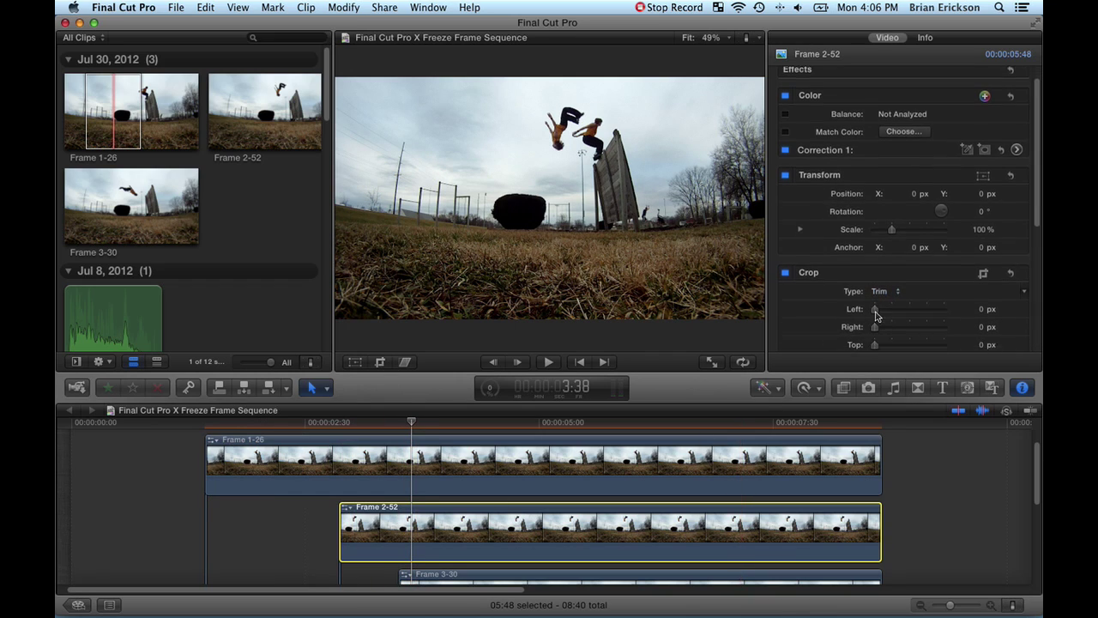
pyautogui.click(883, 318)
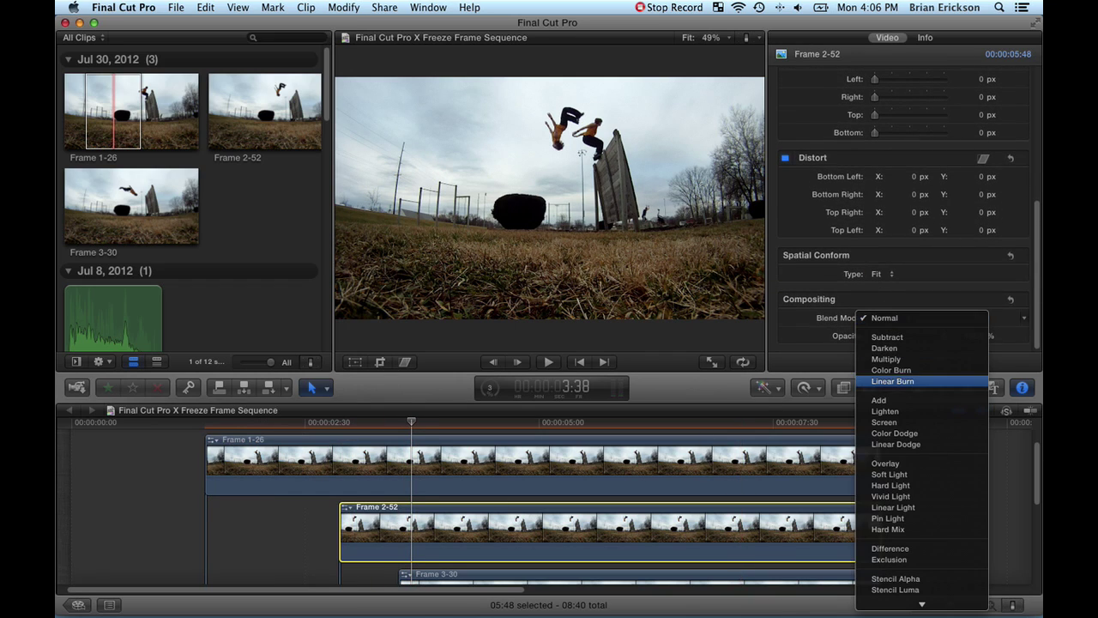
pyautogui.click(884, 347)
# Set the blend mode of the Frame 3-30 still to Darken.
pyautogui.scroll(-2, 615, 520)
pyautogui.scroll(-8, 615, 521)
pyautogui.click(472, 455)
pyautogui.scroll(-6, 897, 328)
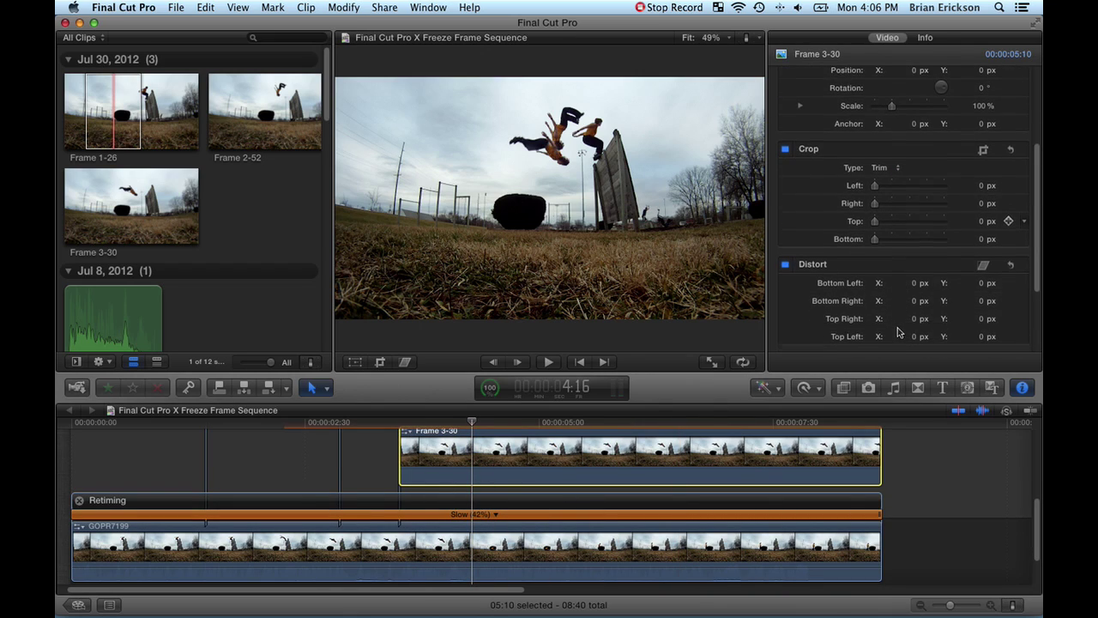
pyautogui.click(892, 319)
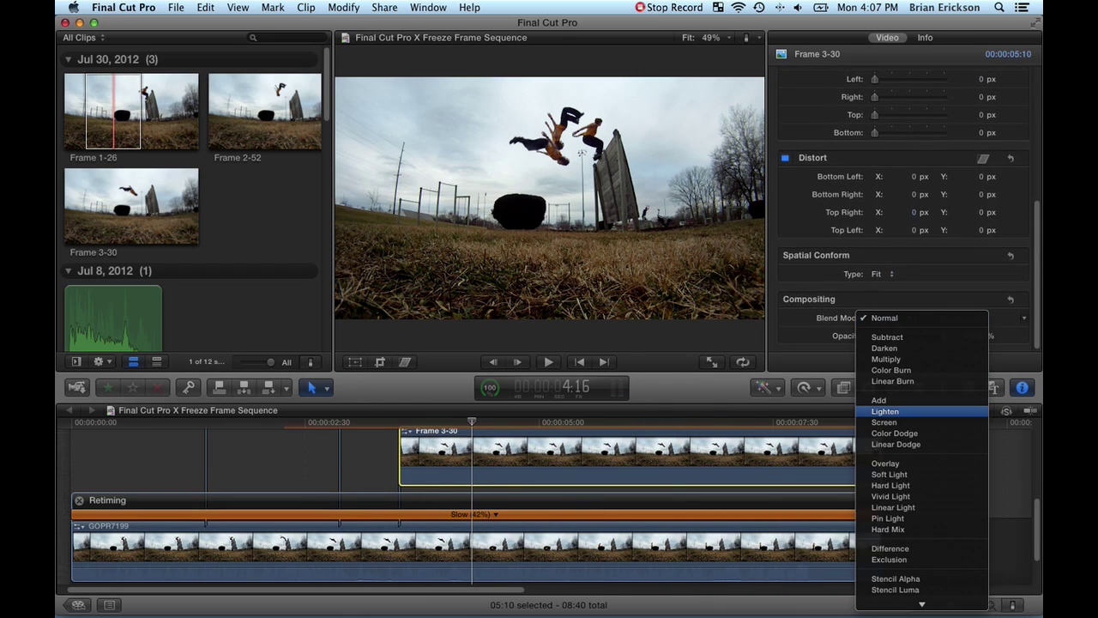
pyautogui.click(884, 347)
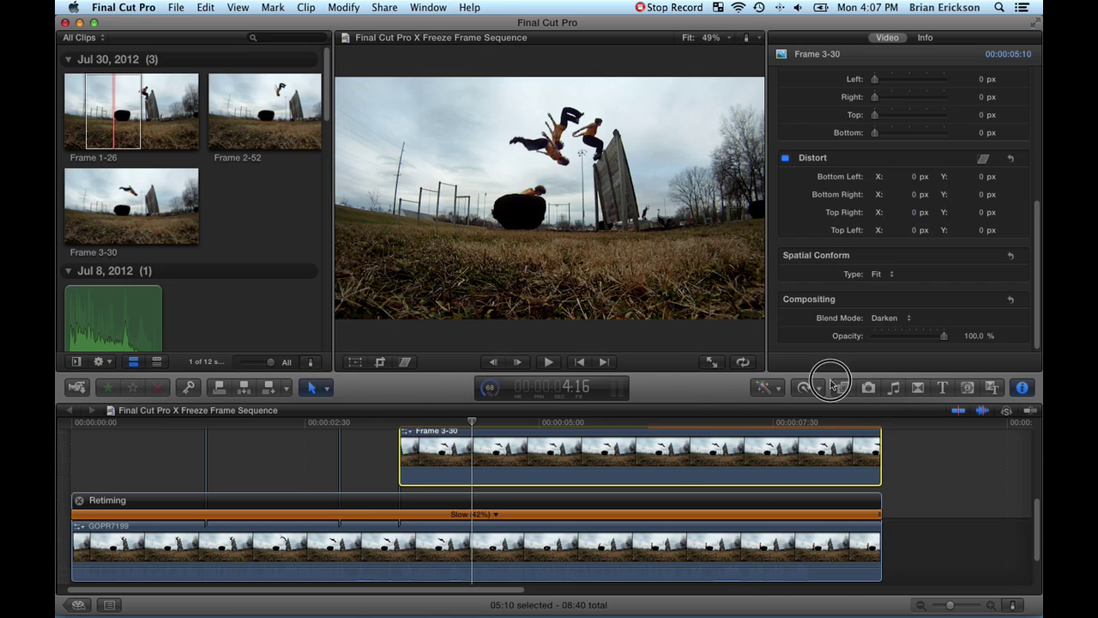
# Apply the Mask effect to the Frame 1-26, Frame 2-52 and Frame 3-30 stills.
pyautogui.click(842, 387)
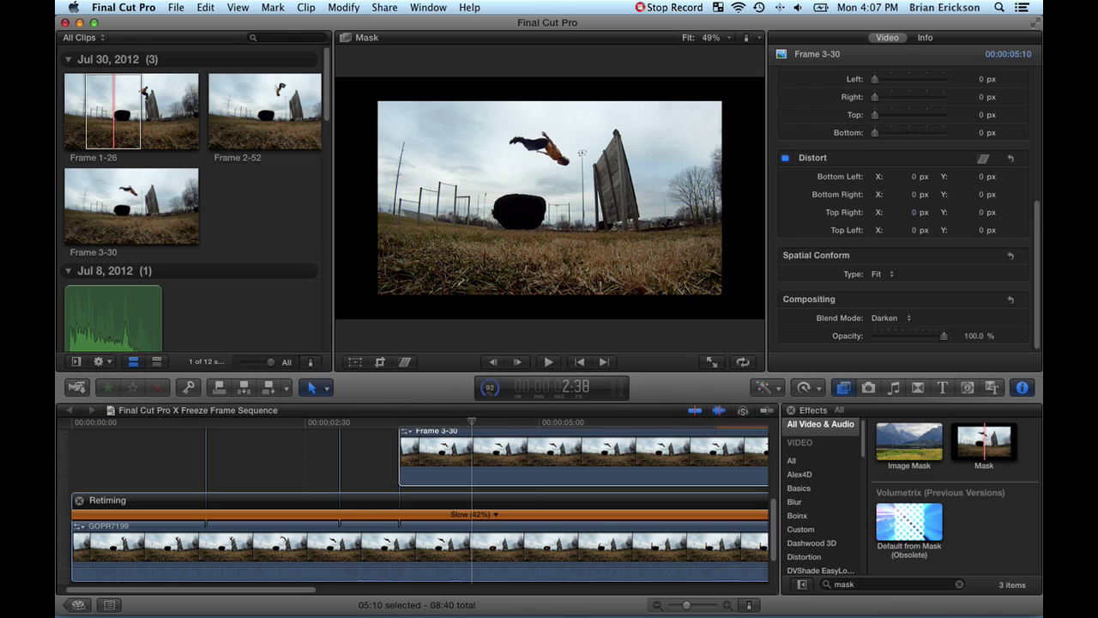
pyautogui.scroll(5, 543, 469)
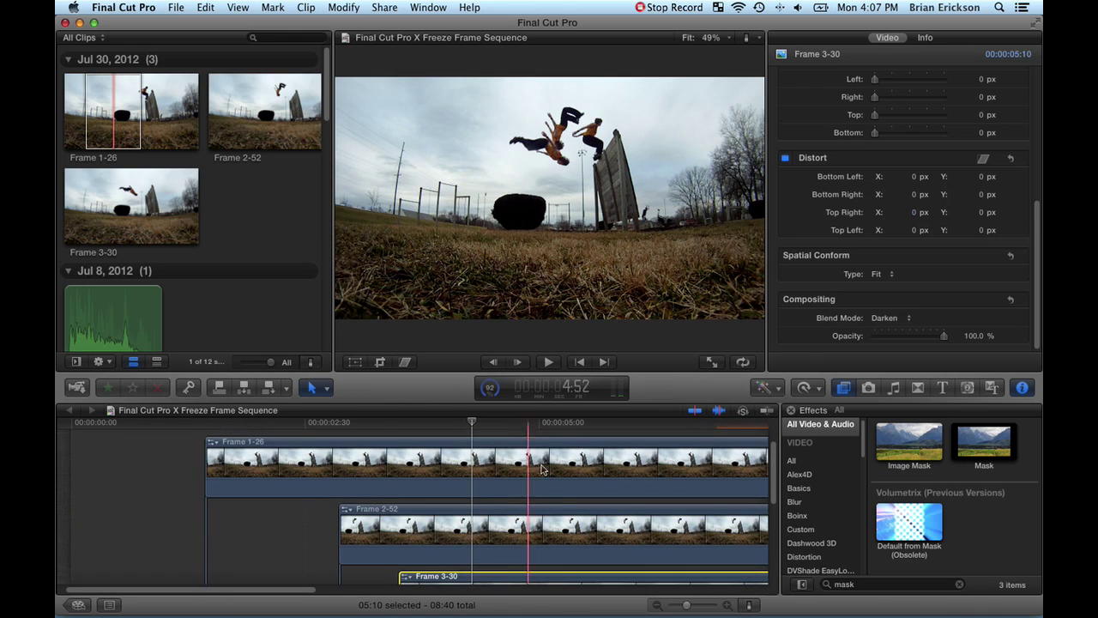
pyautogui.moveTo(984, 442); pyautogui.dragTo(333, 474)
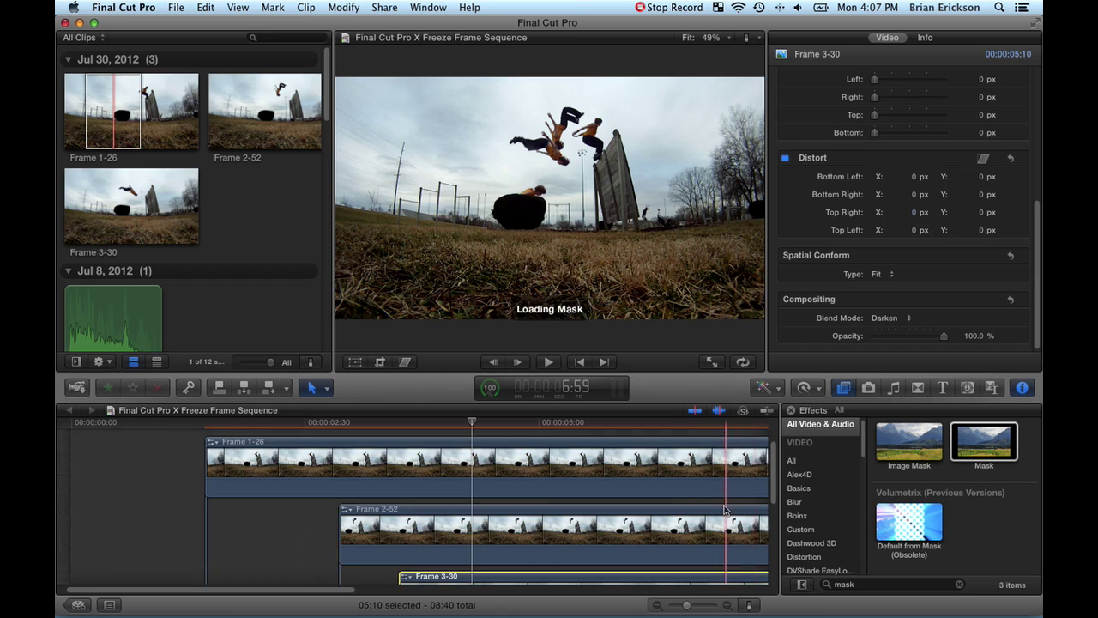
pyautogui.scroll(-3, 725, 510)
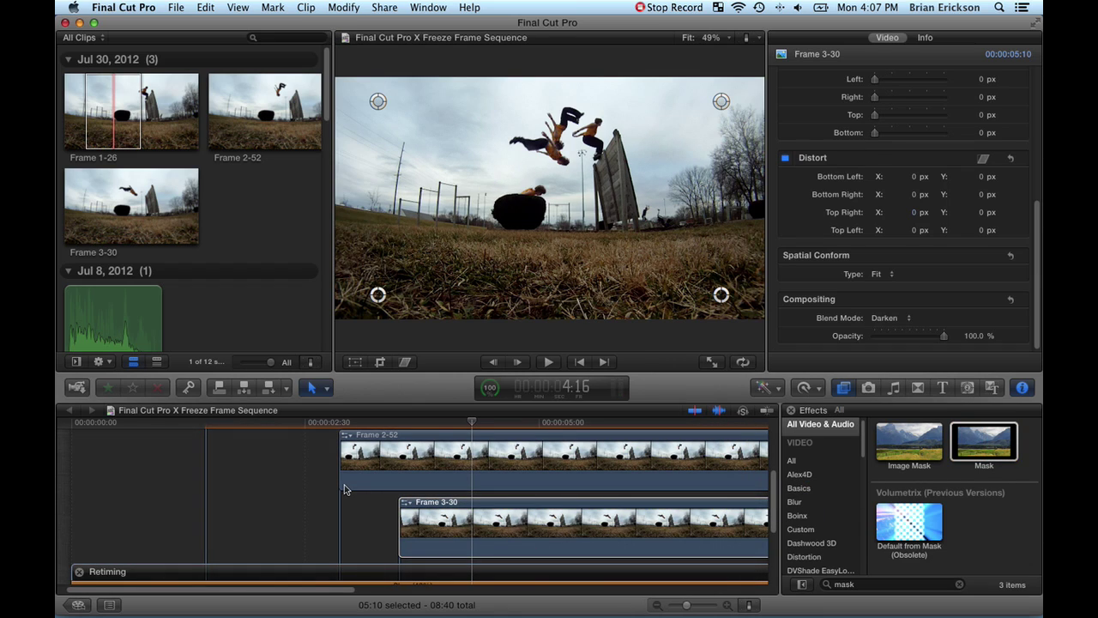
pyautogui.scroll(3, 344, 489)
# Shape the Frame 1-26 still's mask tightly around the jumper beside the wooden wall by moving its four corner points.
pyautogui.click(316, 491)
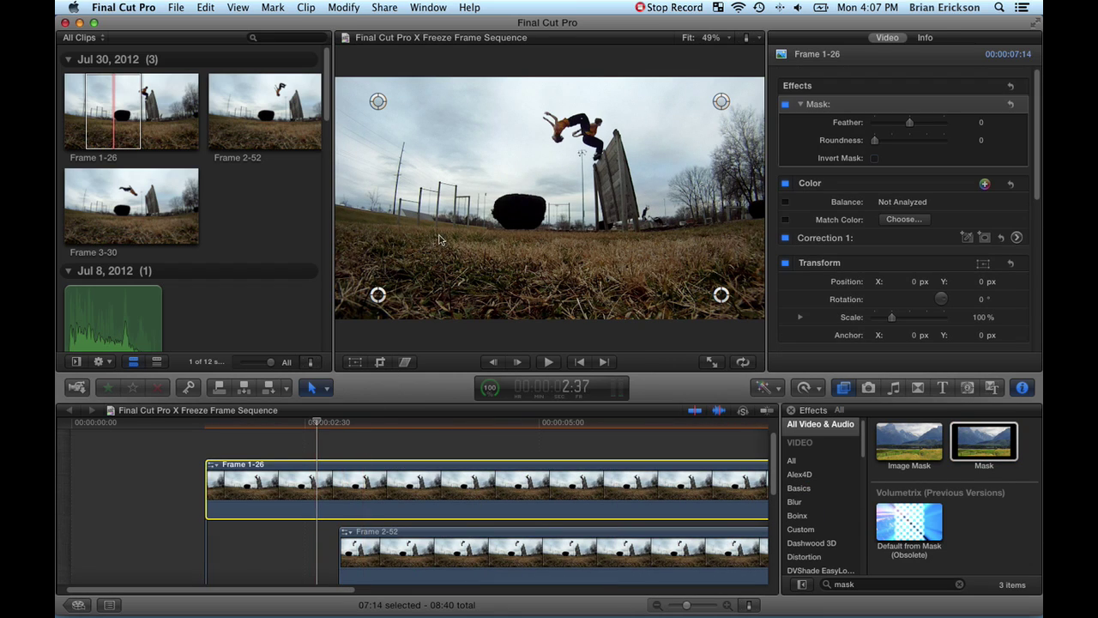
pyautogui.moveTo(317, 421); pyautogui.dragTo(356, 421)
pyautogui.moveTo(377, 294); pyautogui.dragTo(574, 160)
pyautogui.moveTo(720, 297); pyautogui.dragTo(608, 167)
pyautogui.moveTo(722, 101); pyautogui.dragTo(612, 122)
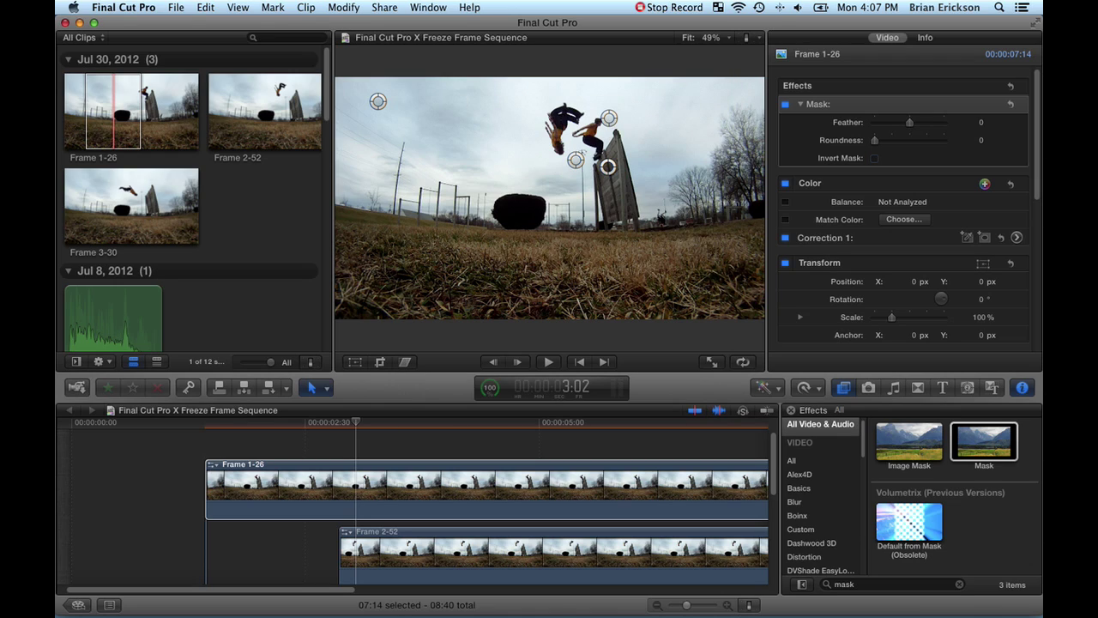
pyautogui.moveTo(376, 102); pyautogui.dragTo(565, 115)
pyautogui.click(503, 485)
# Fit the four mask corners of the Frame 2-52 still around the upside-down jumper.
pyautogui.click(443, 542)
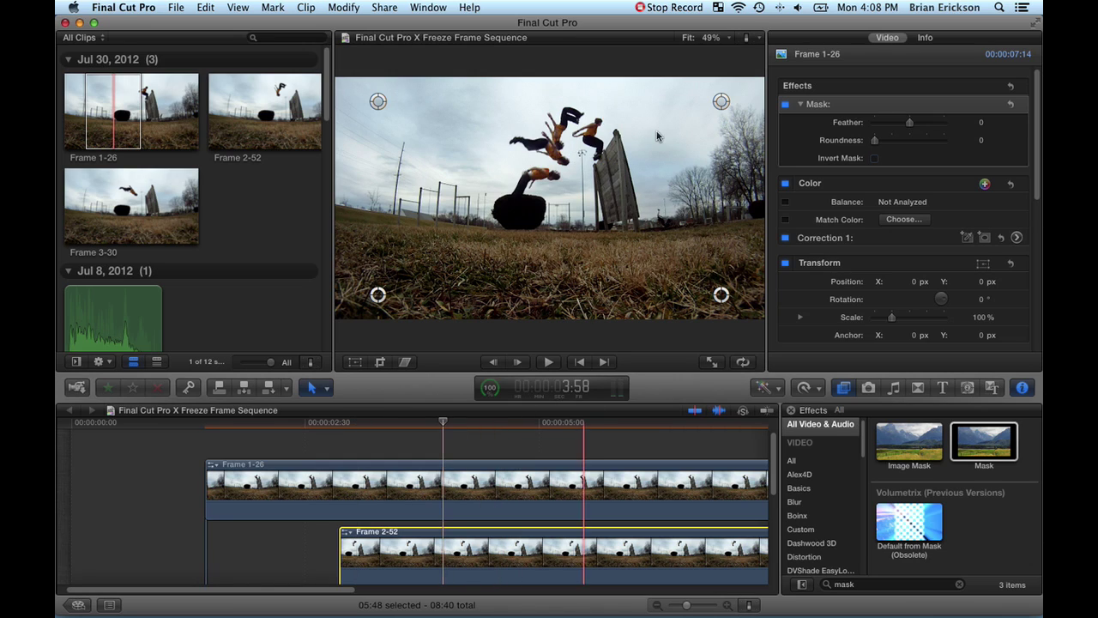
pyautogui.moveTo(573, 162); pyautogui.dragTo(571, 155)
pyautogui.moveTo(621, 112); pyautogui.dragTo(593, 109)
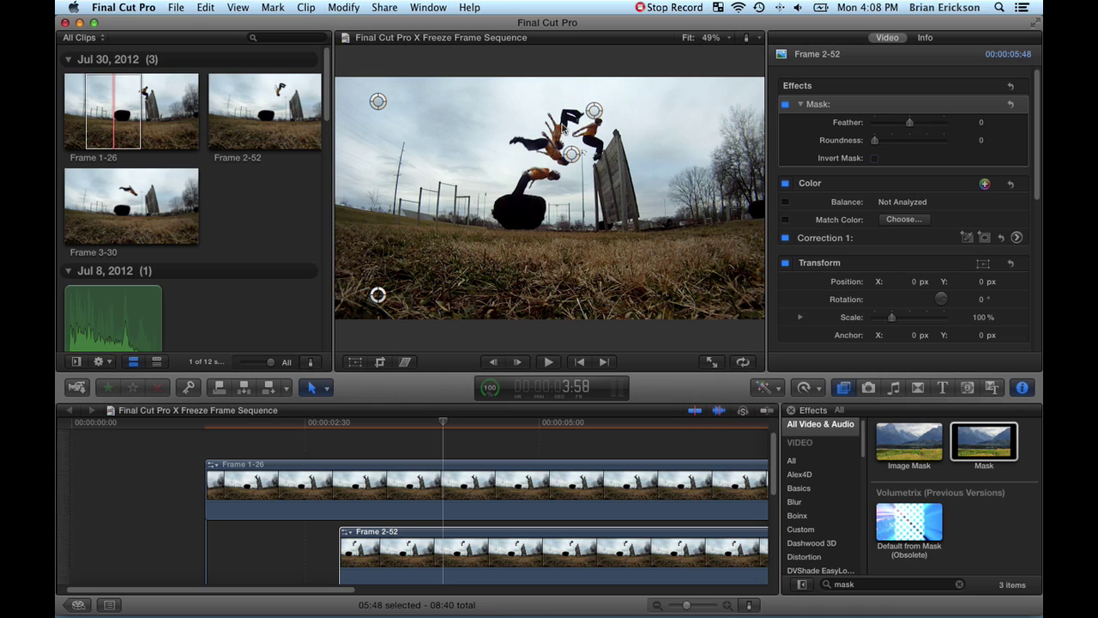
pyautogui.moveTo(378, 101); pyautogui.dragTo(558, 96)
pyautogui.moveTo(378, 294); pyautogui.dragTo(531, 143)
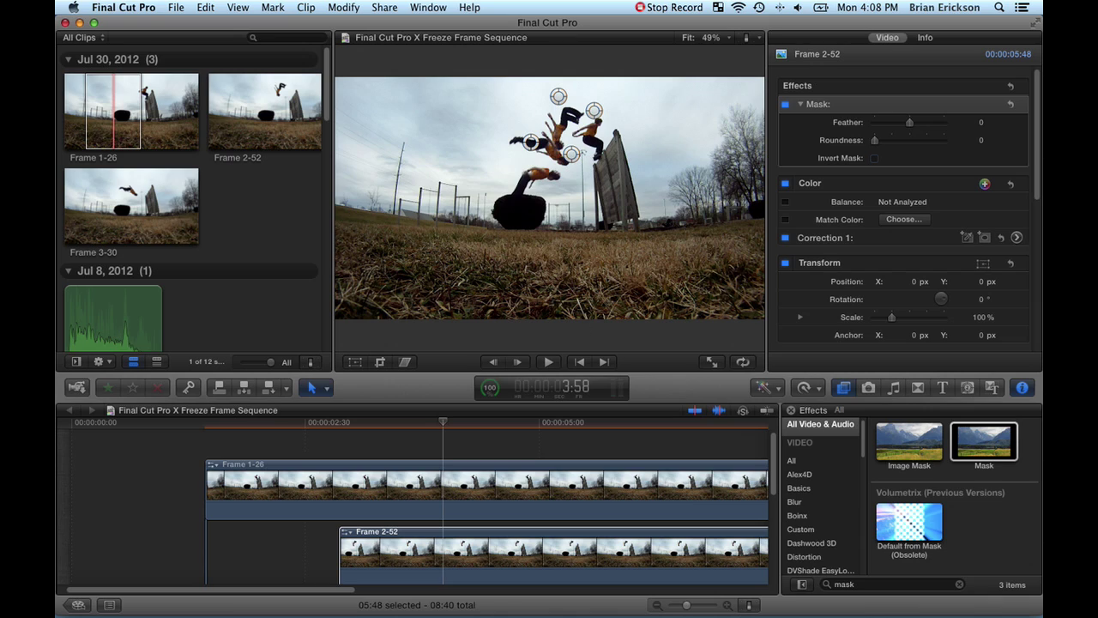
pyautogui.click(525, 549)
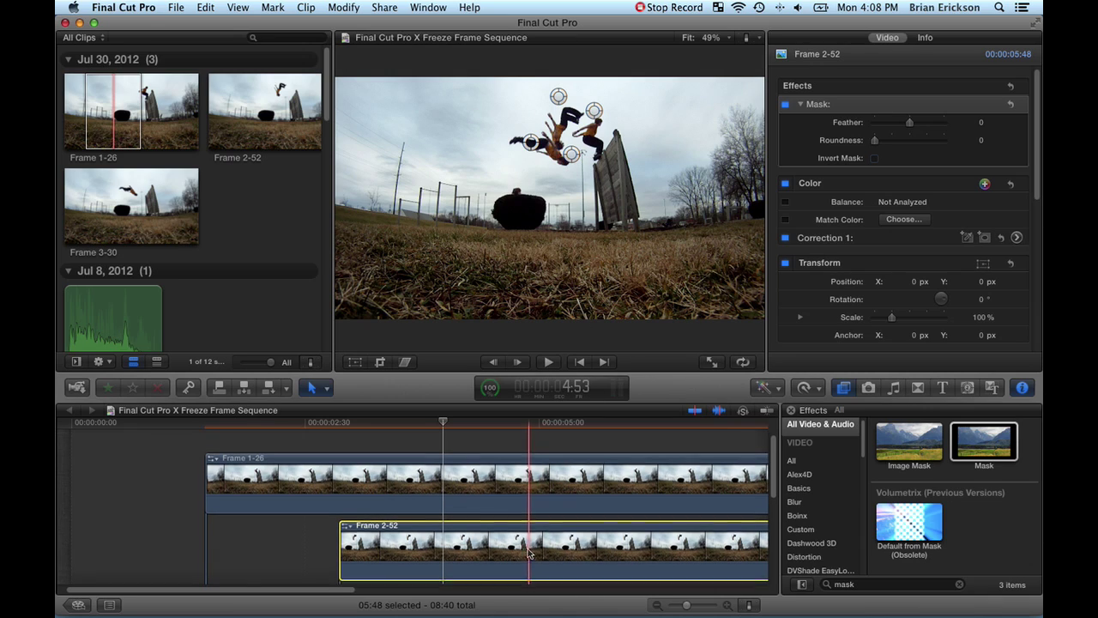
# Fit the four mask corners of the Frame 3-30 still around the horizontally stretched jumper.
pyautogui.scroll(-2, 518, 549)
pyautogui.click(519, 574)
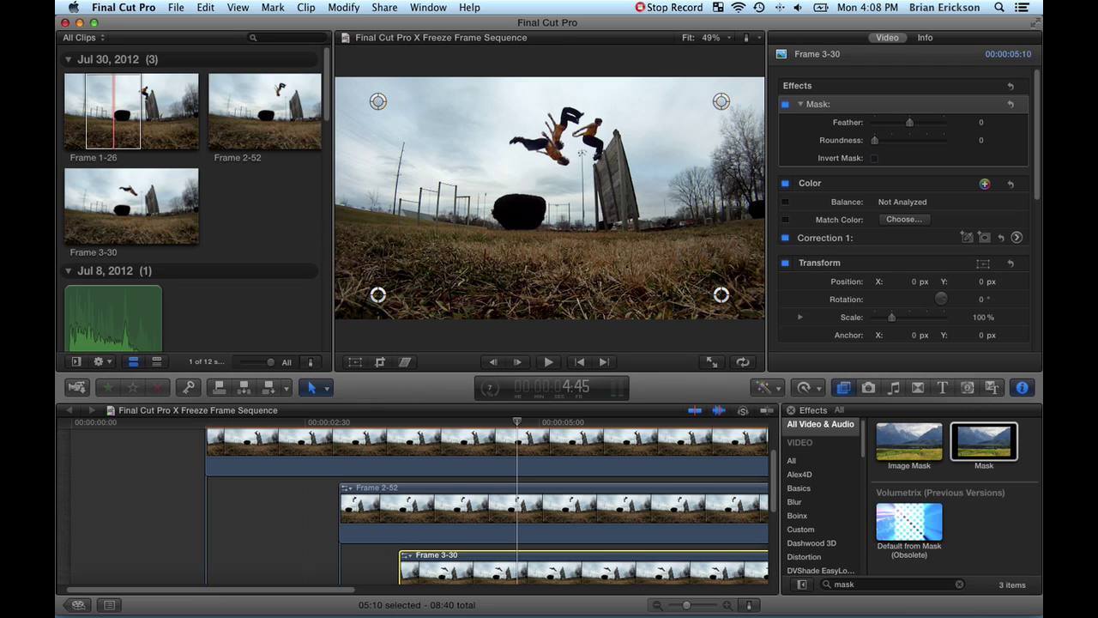
pyautogui.moveTo(720, 294); pyautogui.dragTo(570, 169)
pyautogui.moveTo(721, 101); pyautogui.dragTo(554, 130)
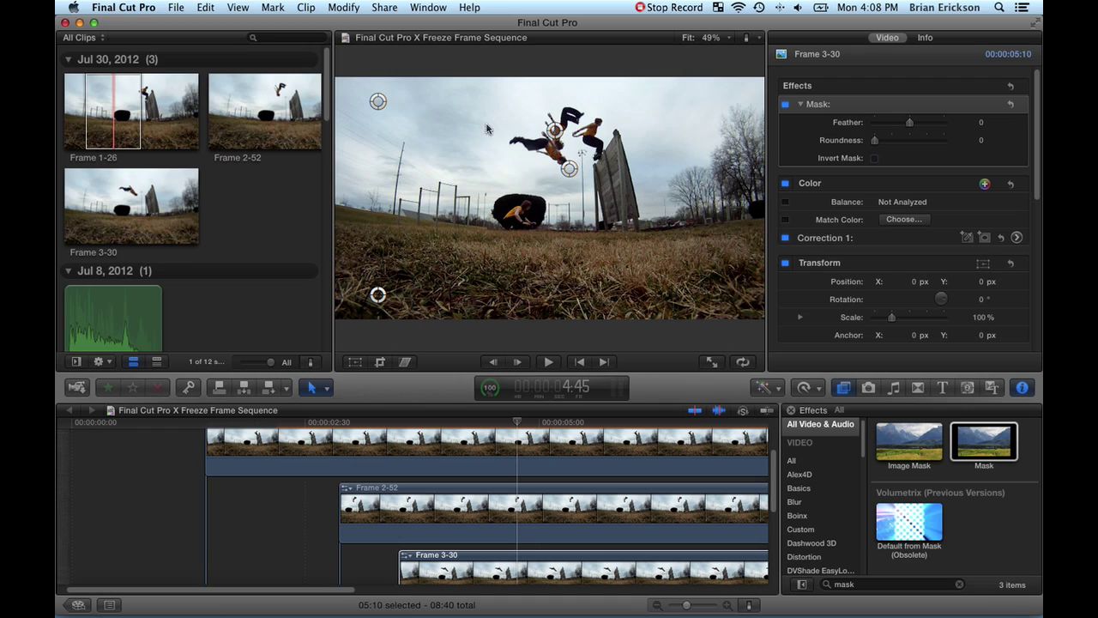
pyautogui.moveTo(379, 102); pyautogui.dragTo(507, 133)
pyautogui.moveTo(378, 294); pyautogui.dragTo(574, 170)
pyautogui.click(506, 568)
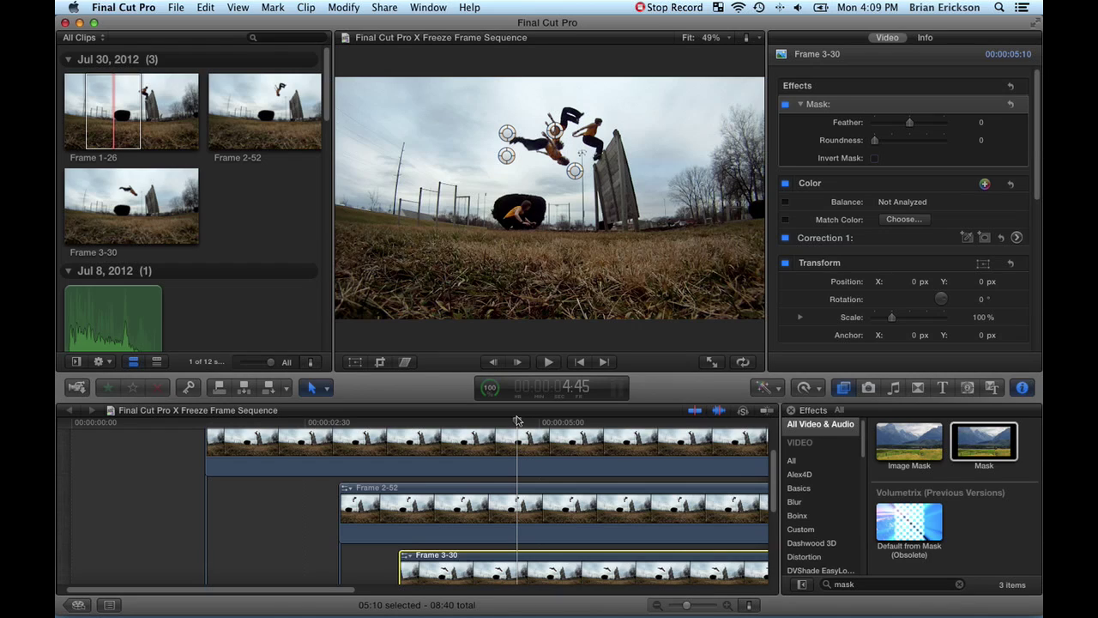
# Play back the sequence to check the masked freeze frames over the moving clip.
pyautogui.scroll(-10, 952, 291)
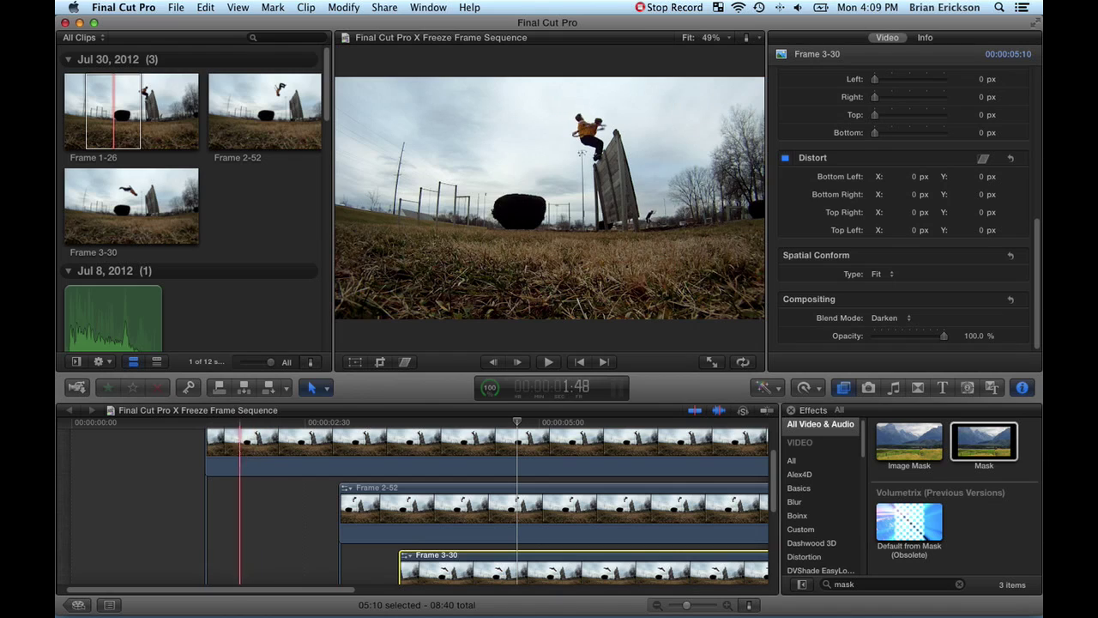
pyautogui.press('space')
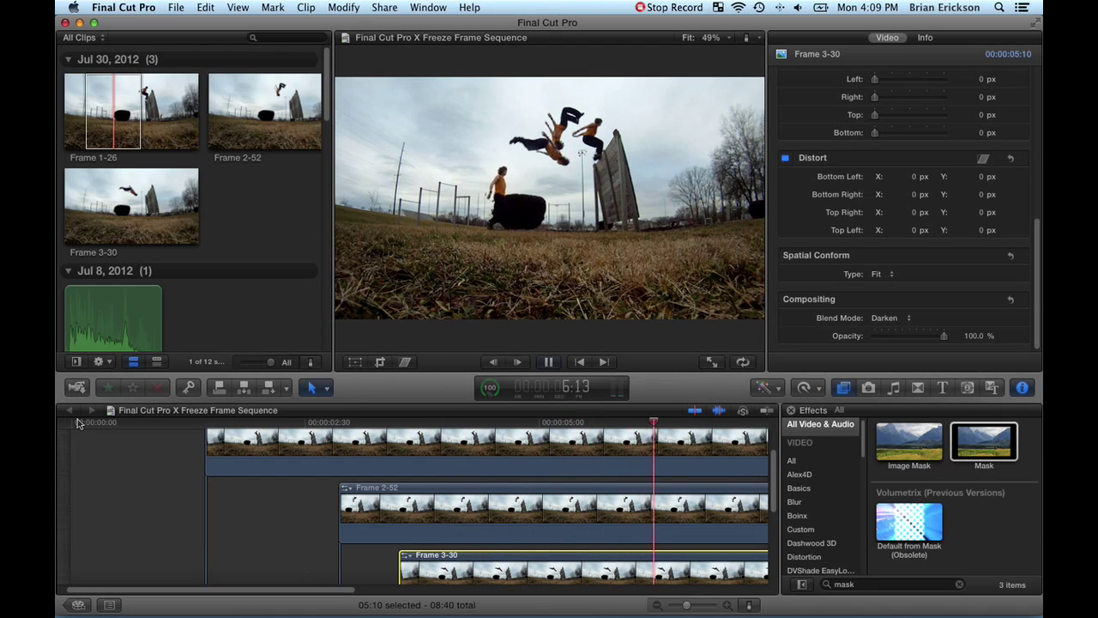
pyautogui.press('space')
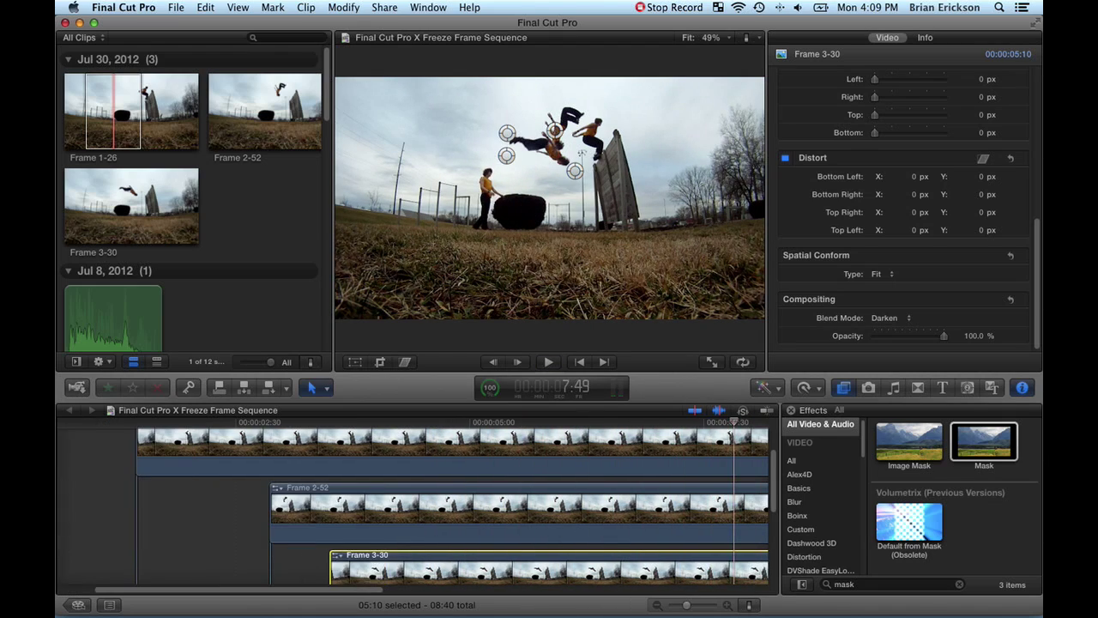